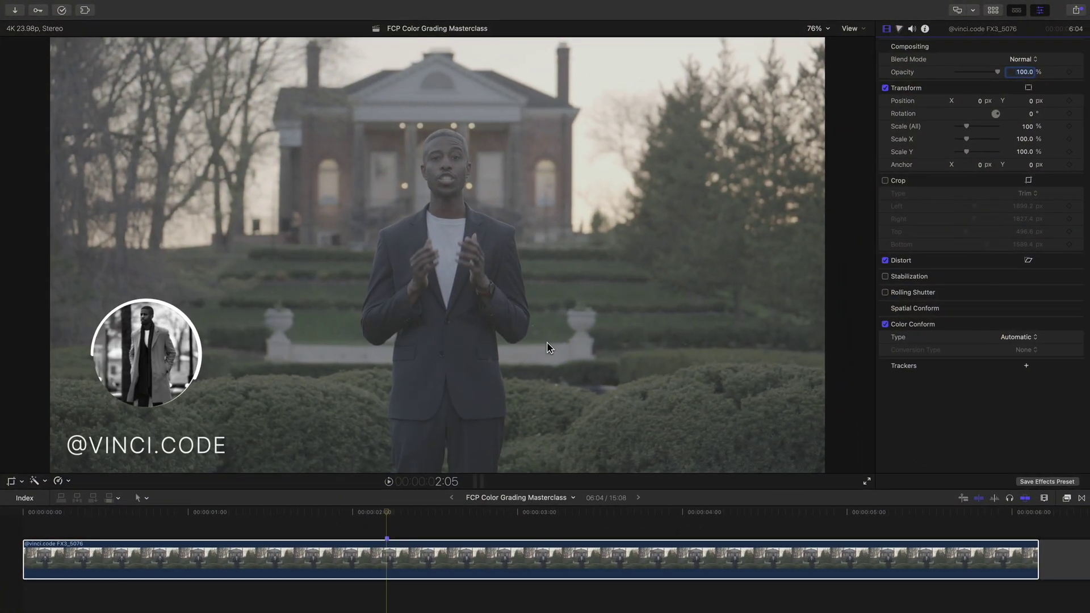
Step: Select the flat interview clip and move the playhead to 2:05
click(287, 556)
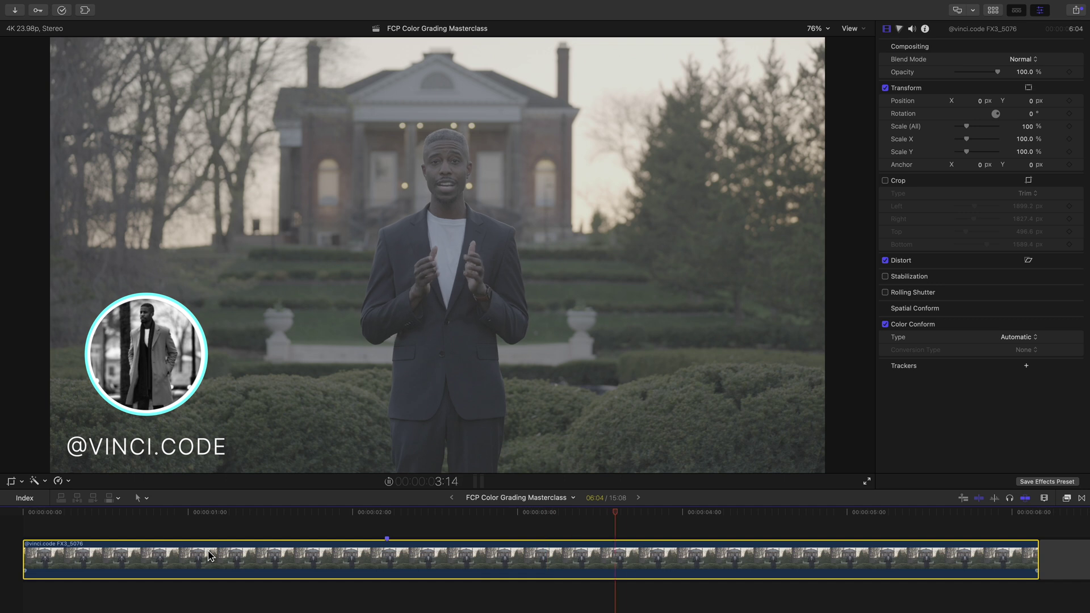
click(387, 512)
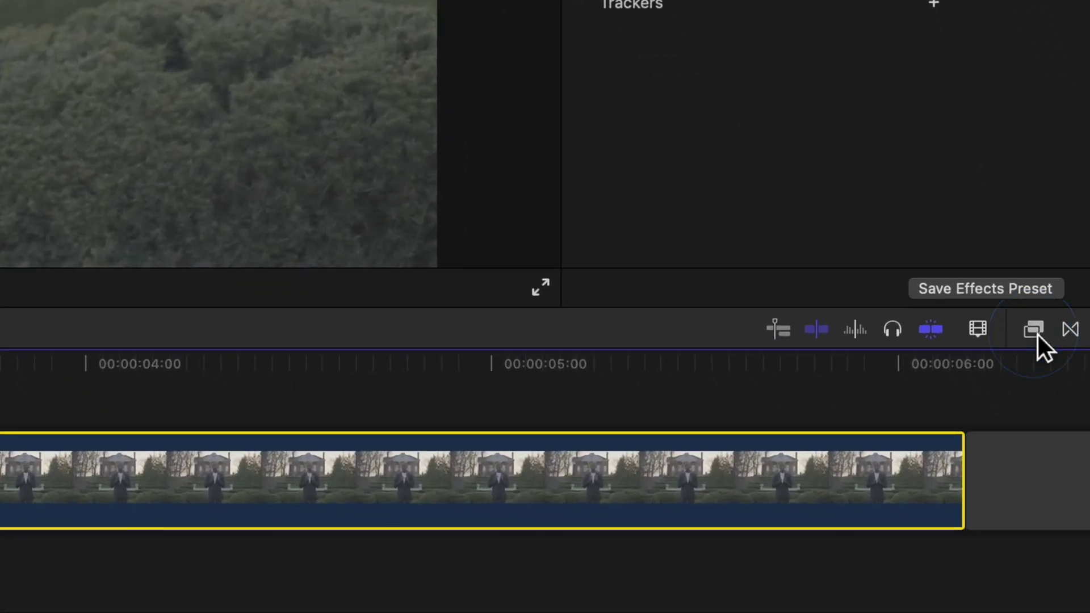
Step: Apply the Custom LUT effect and set its LUT to 2_SGamut3CineSLog3_To_LC-709TypeA
click(1055, 444)
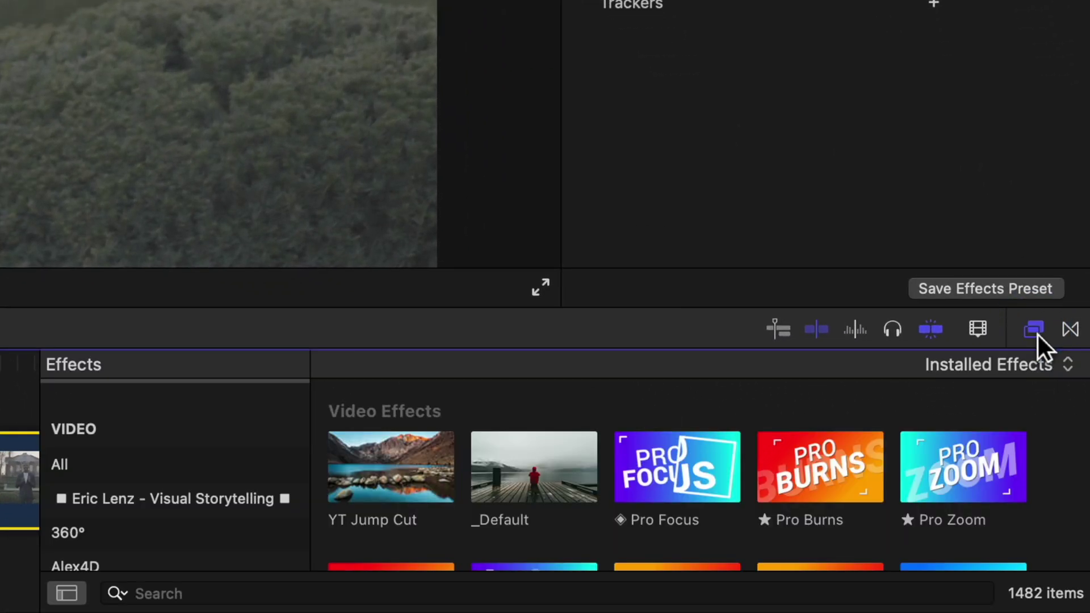
click(373, 596)
text(custom)
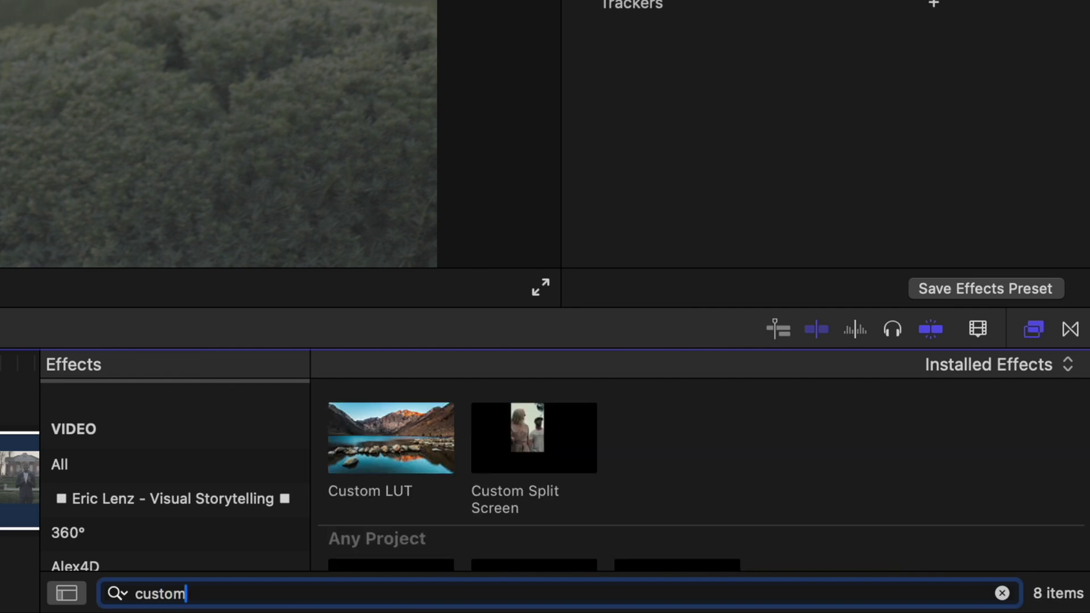
double_click(387, 431)
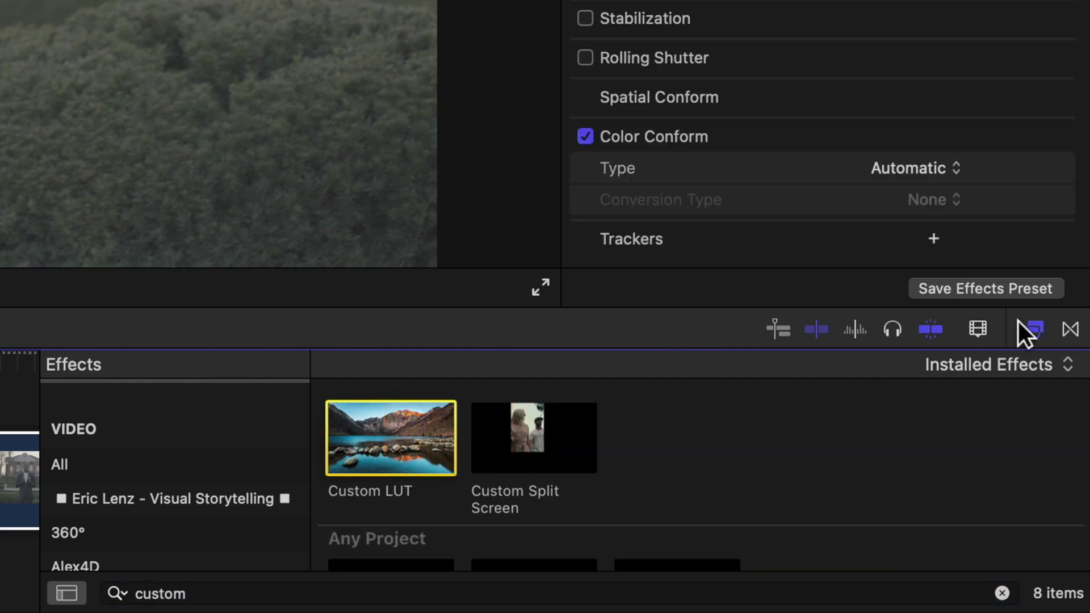
click(1033, 330)
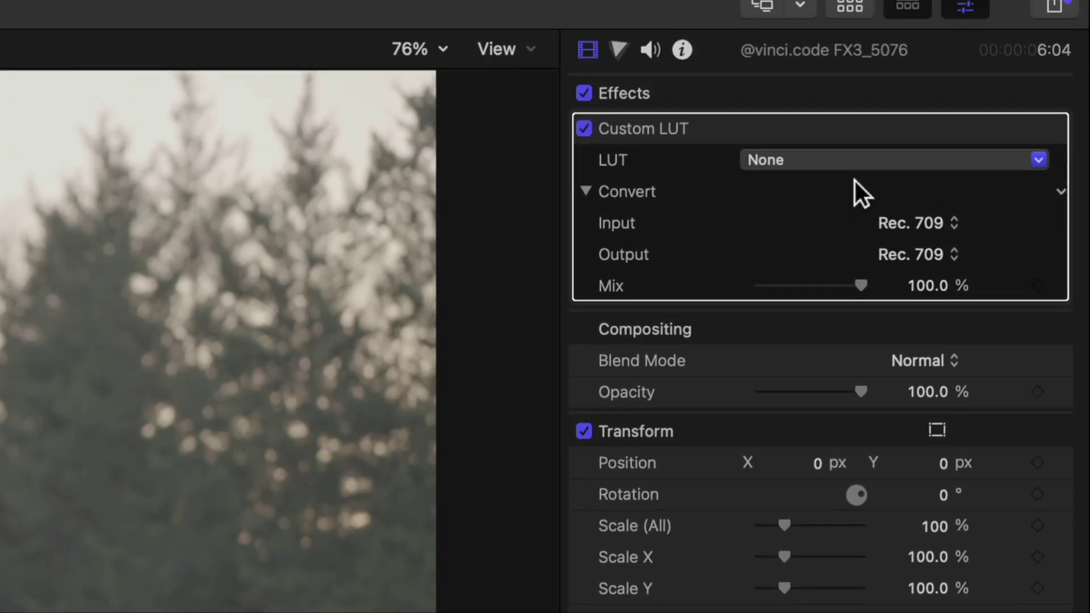
click(841, 176)
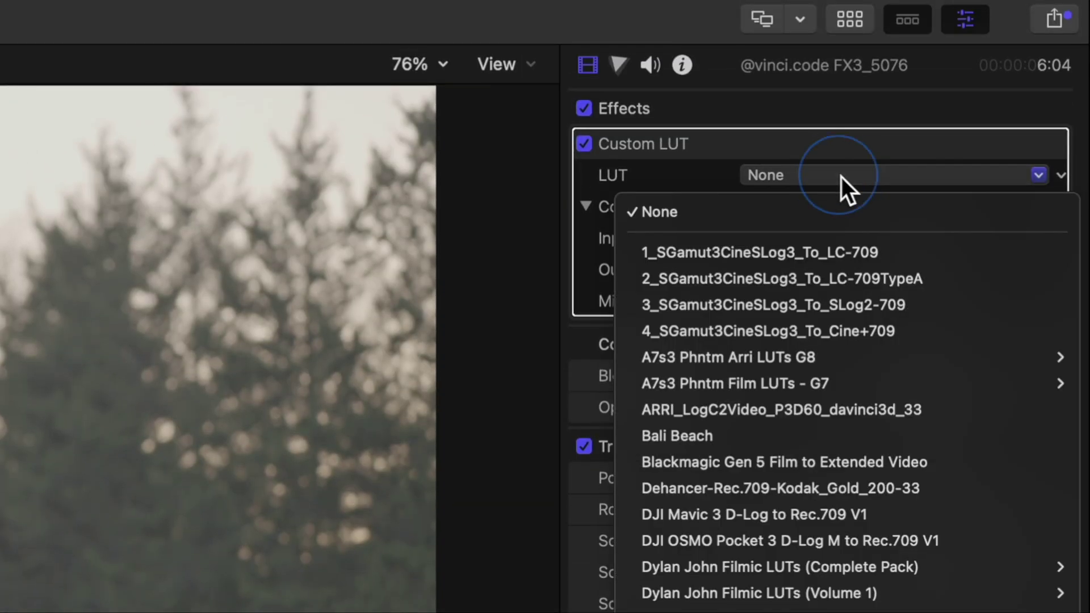
click(856, 278)
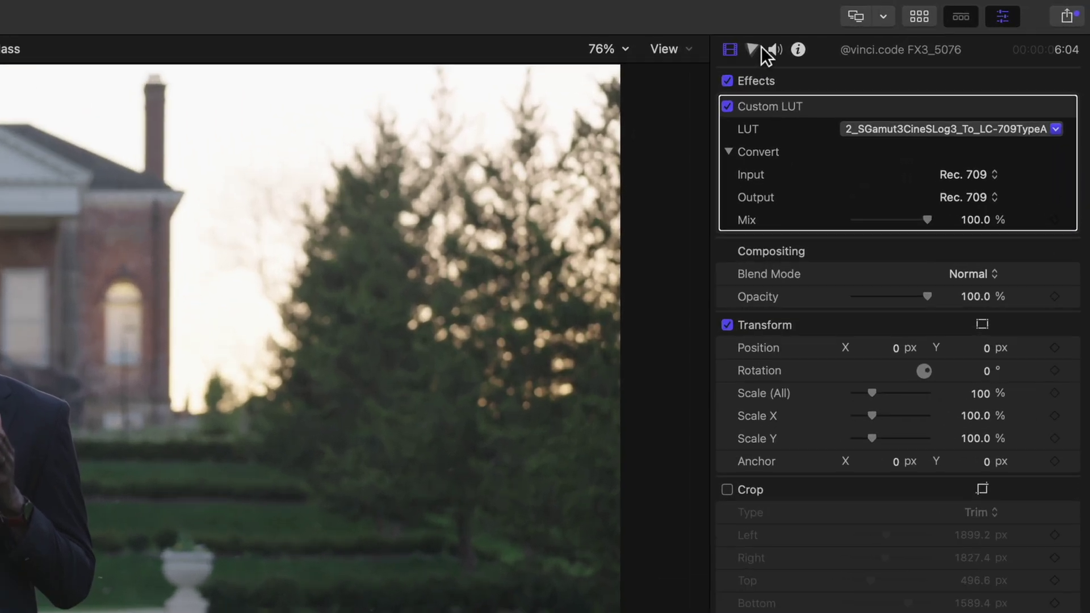
click(899, 28)
Step: Add Color Wheels 1, move it above the Custom LUT, and show its wheels
click(704, 95)
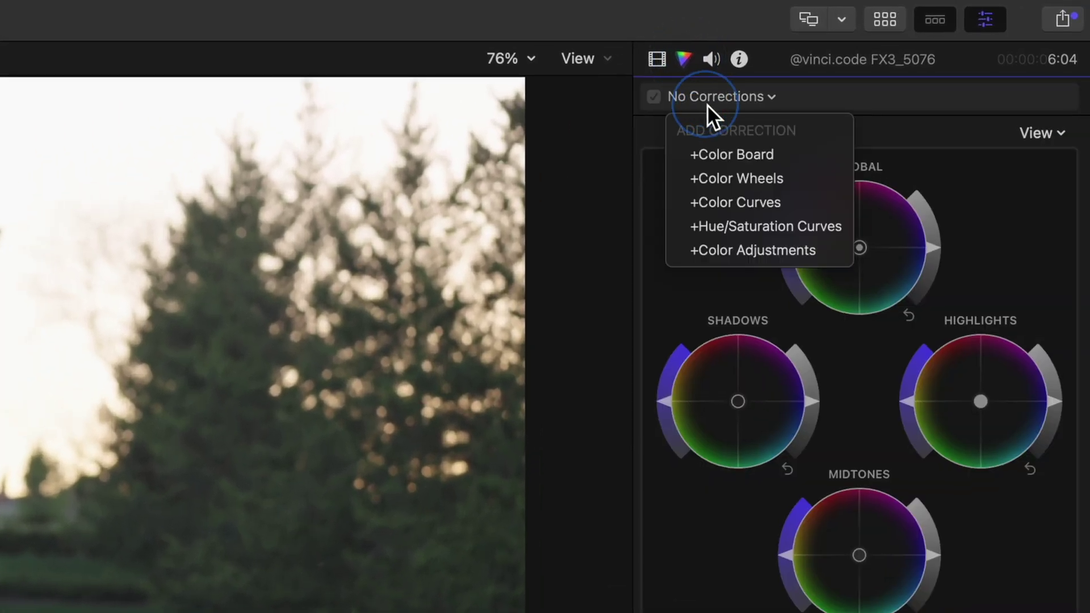
click(737, 173)
click(657, 59)
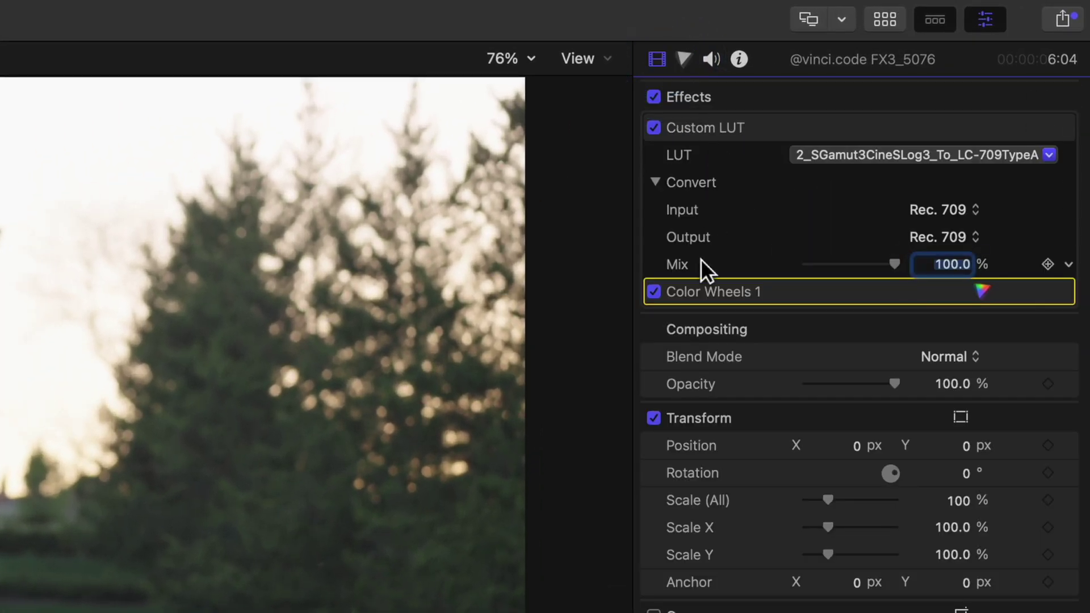
drag(693, 294, 694, 123)
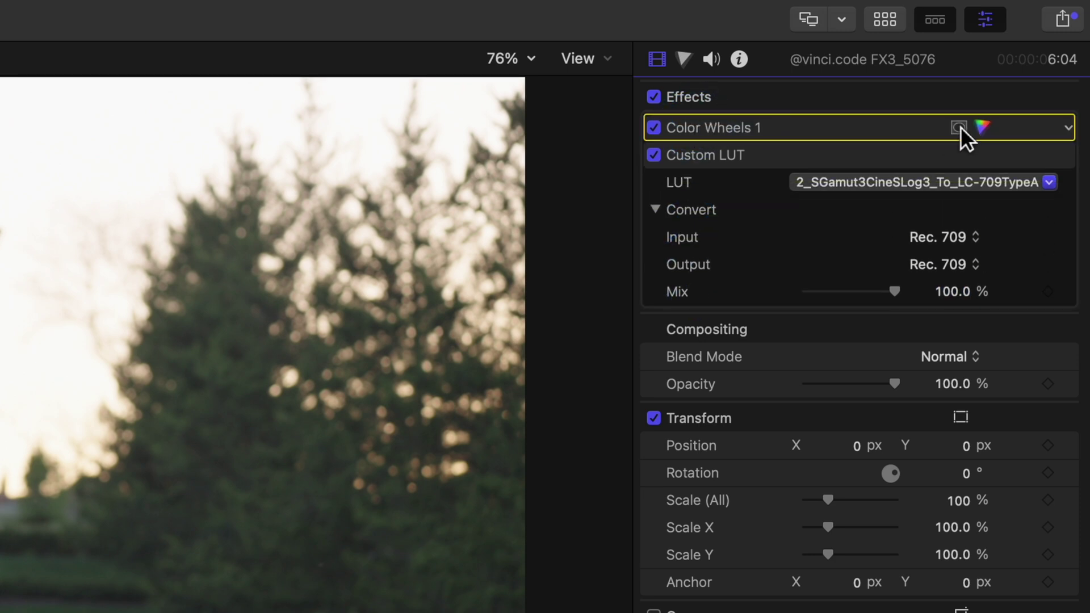
click(985, 130)
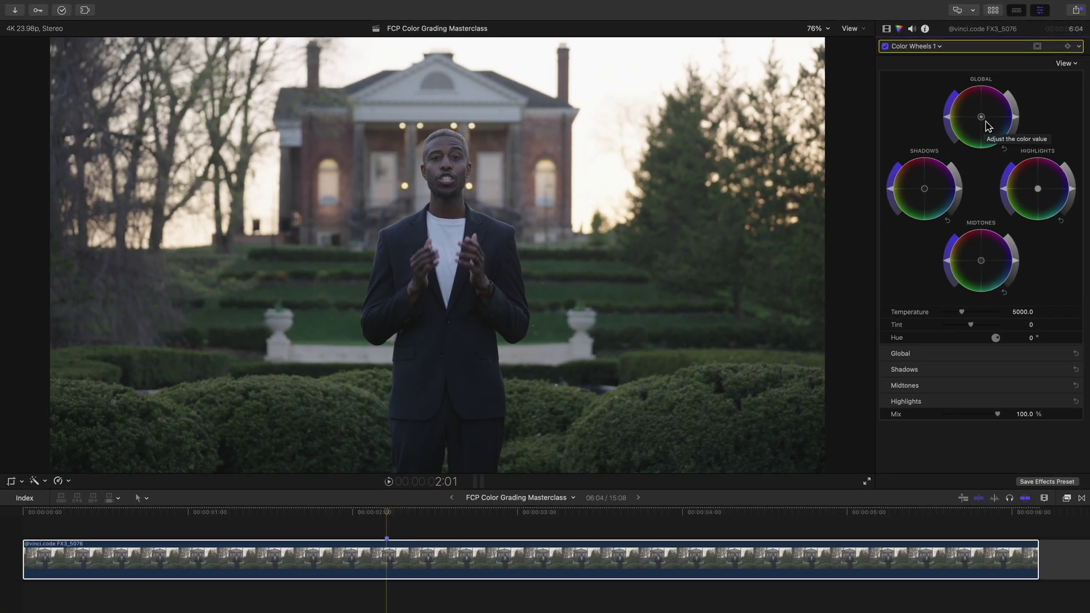
Step: Show the video scopes with Cmd-7, then test the shadow range and return shadows to neutral
key(super+7)
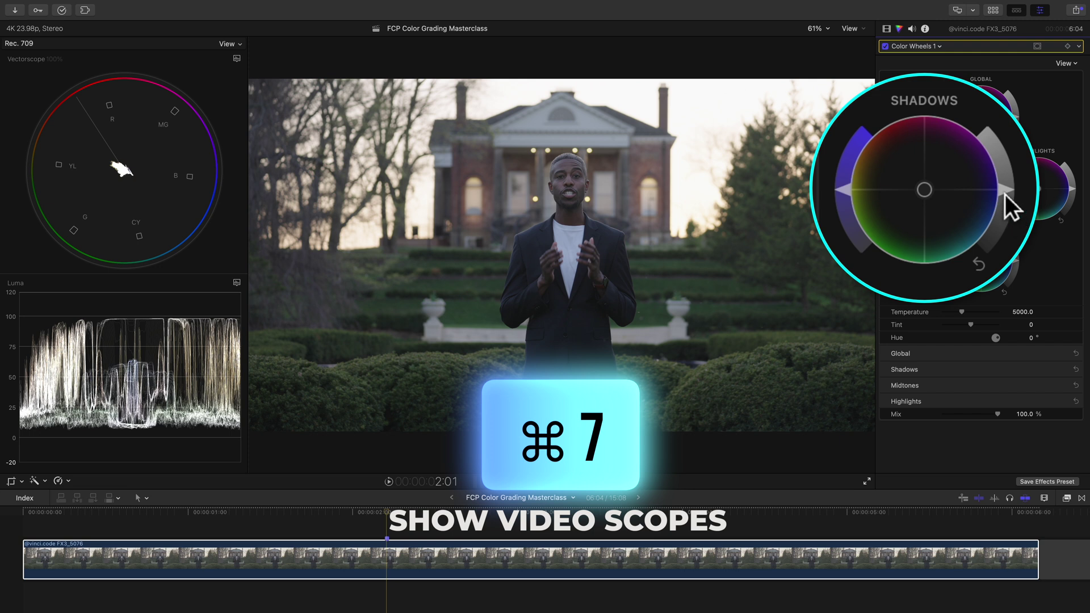
drag(1005, 195, 977, 274)
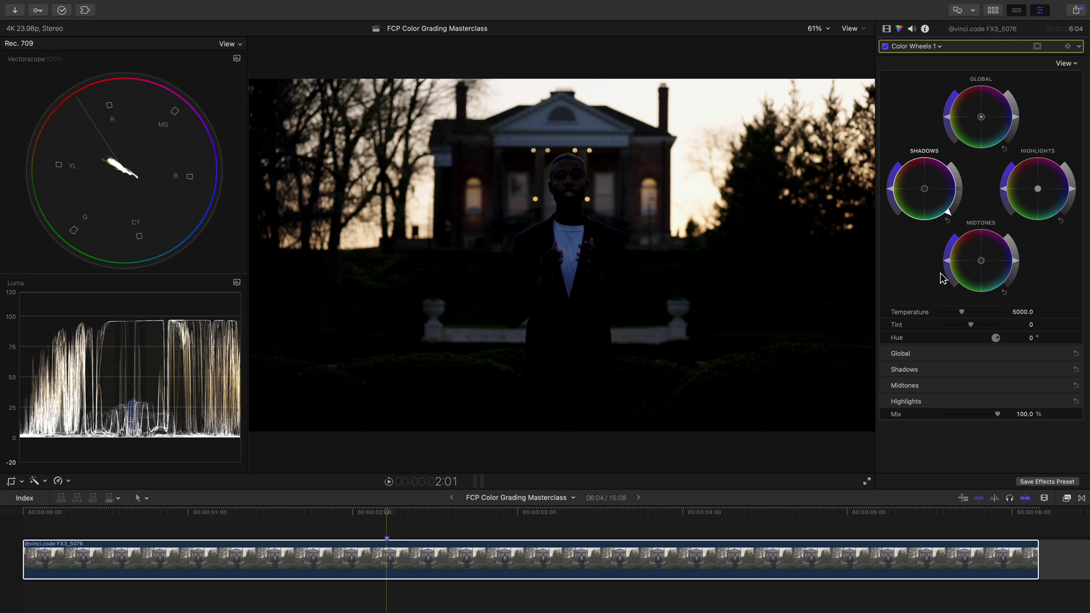
drag(948, 211, 959, 191)
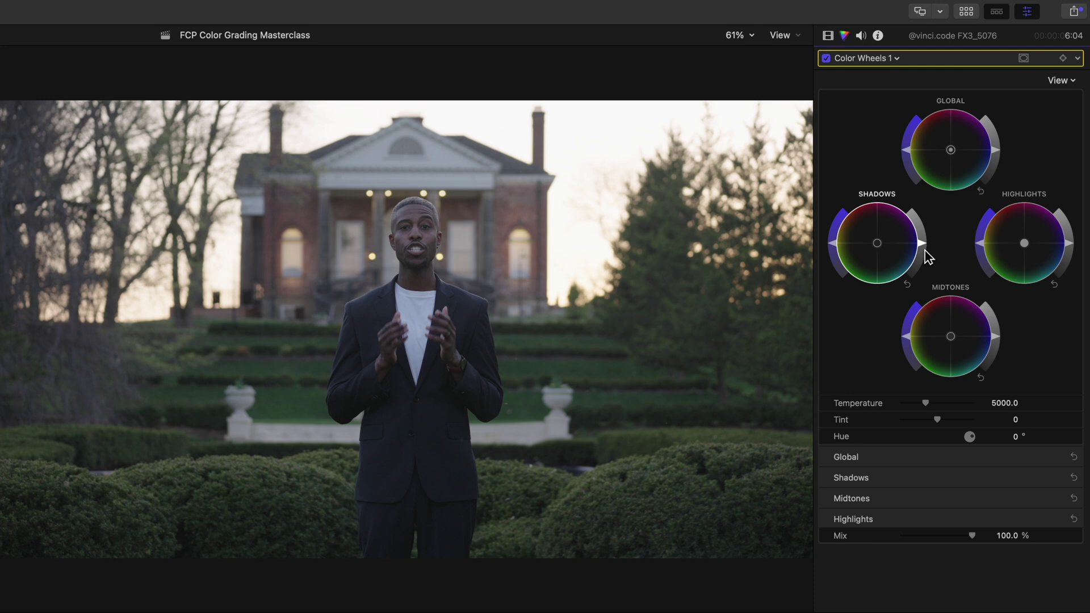
Step: Slightly brighten the midtones, deepen the shadows, and raise global saturation
click(921, 251)
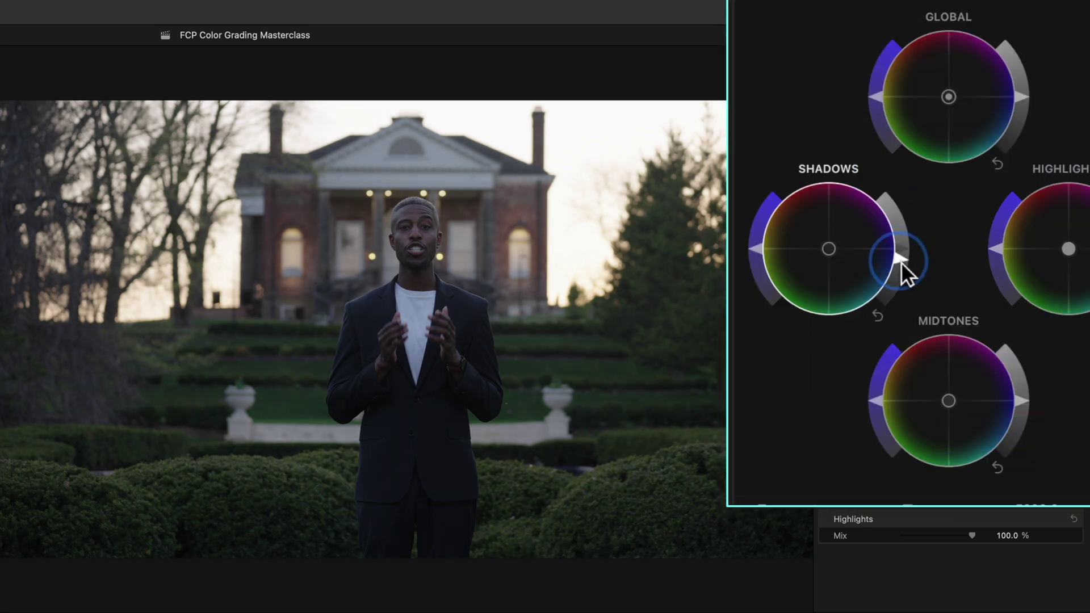
drag(1023, 403, 1024, 395)
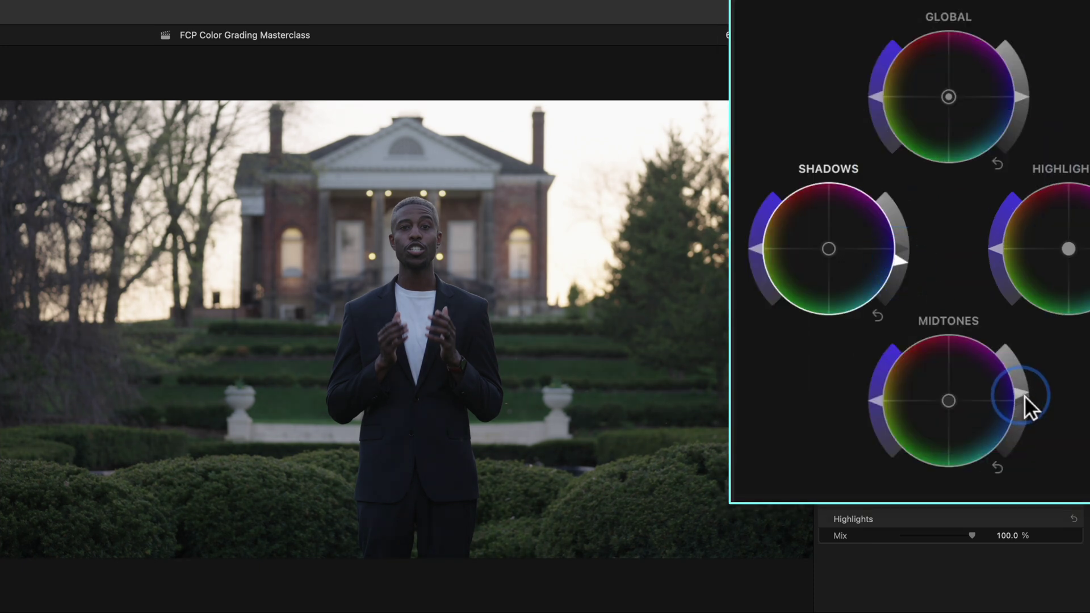
drag(903, 260, 902, 264)
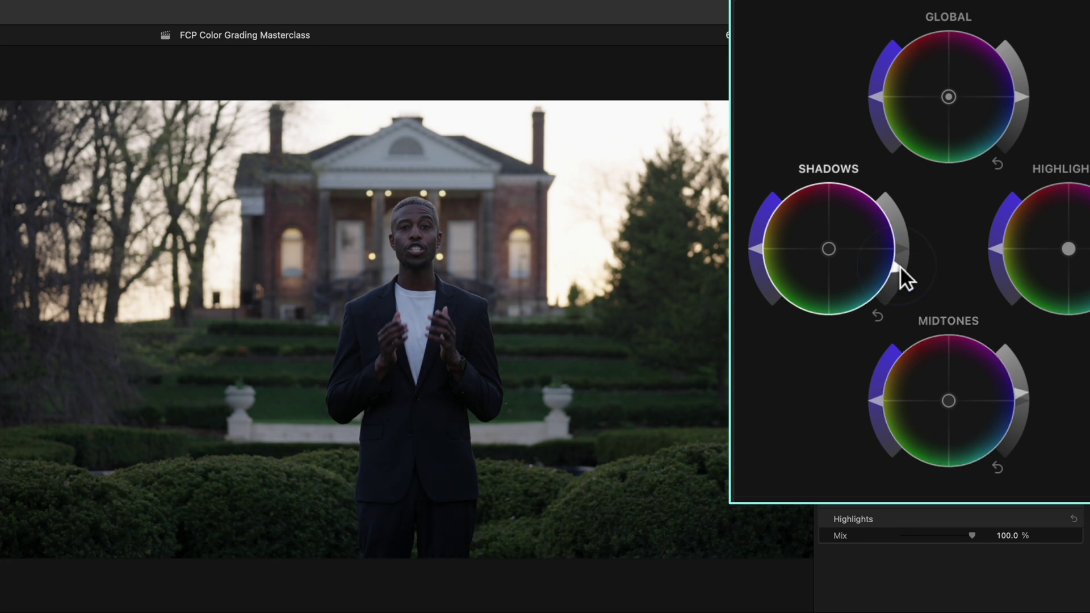
click(880, 101)
drag(880, 101, 881, 86)
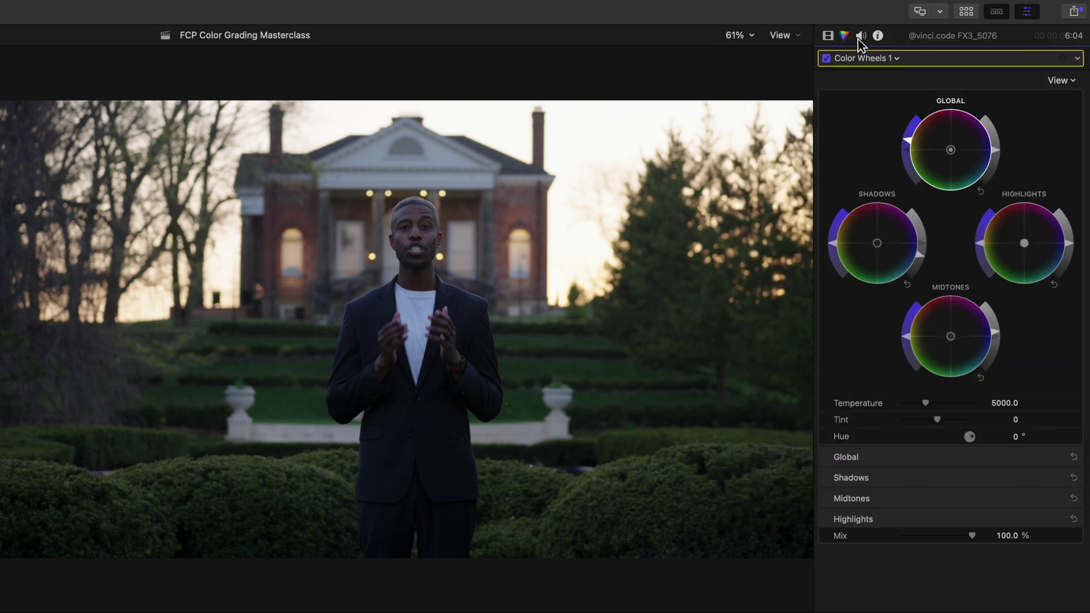
Step: Turn on Crop in the Video inspector and shrink the crop area onto the presenter
click(828, 36)
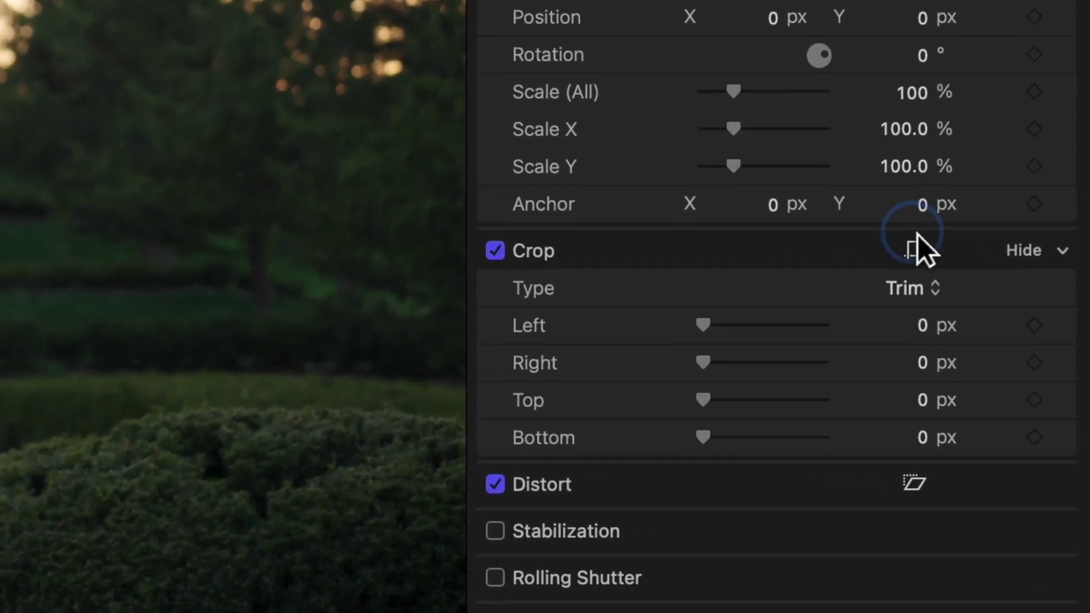
click(998, 363)
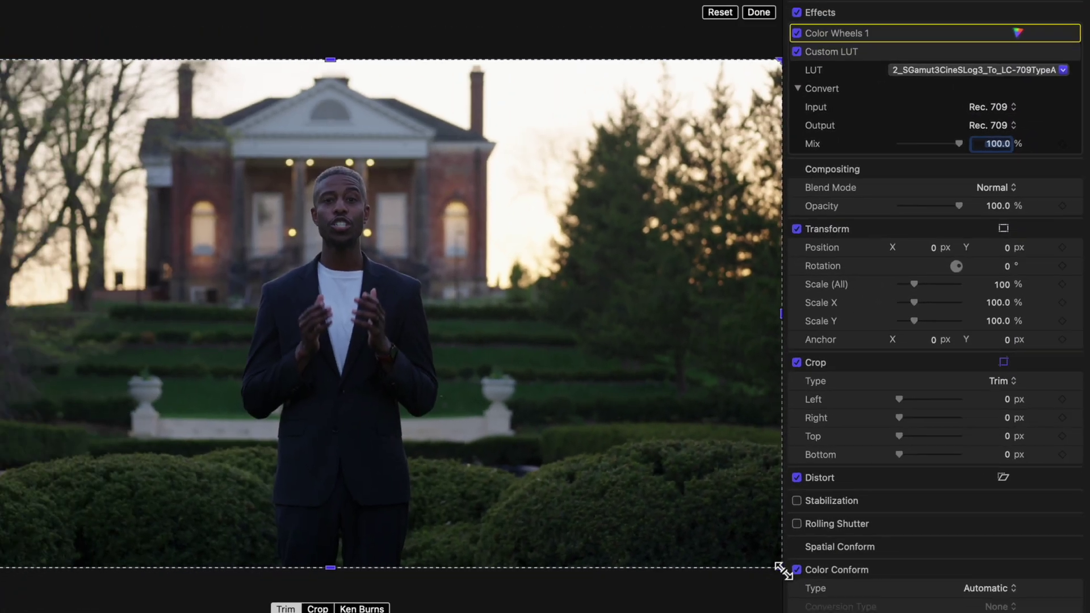
drag(813, 558, 504, 312)
drag(413, 219, 571, 275)
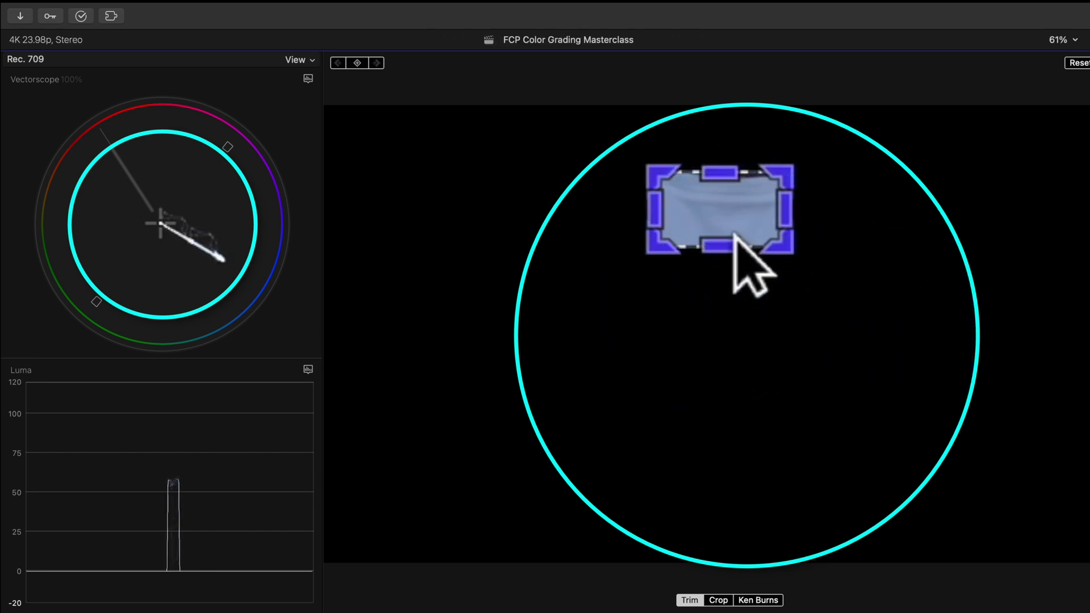
Step: Place the small crop box over the presenter's skin and a mask circle on a face
click(752, 307)
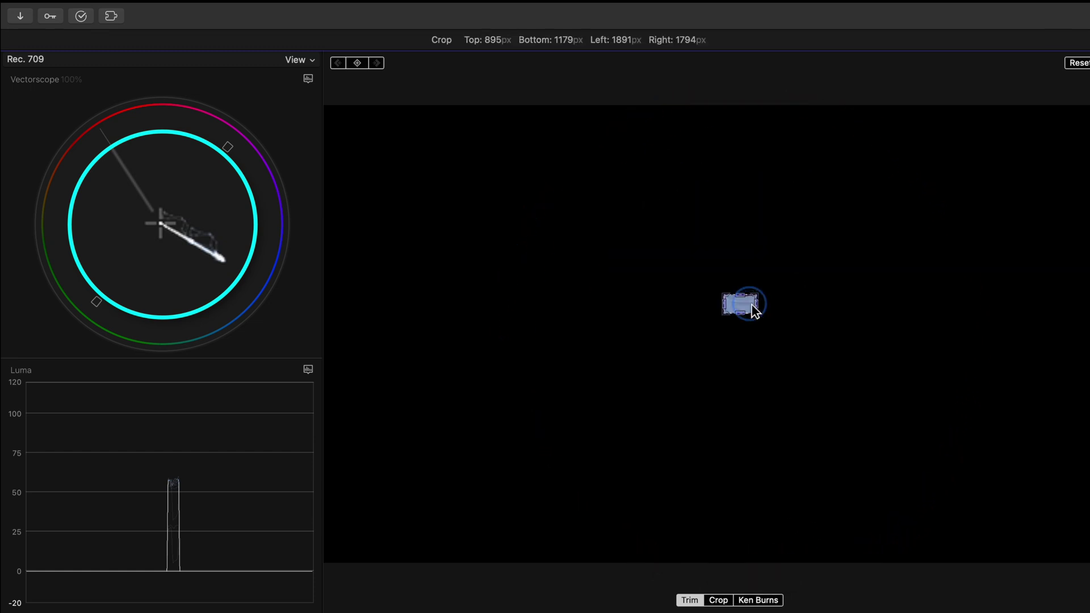
drag(752, 310, 759, 206)
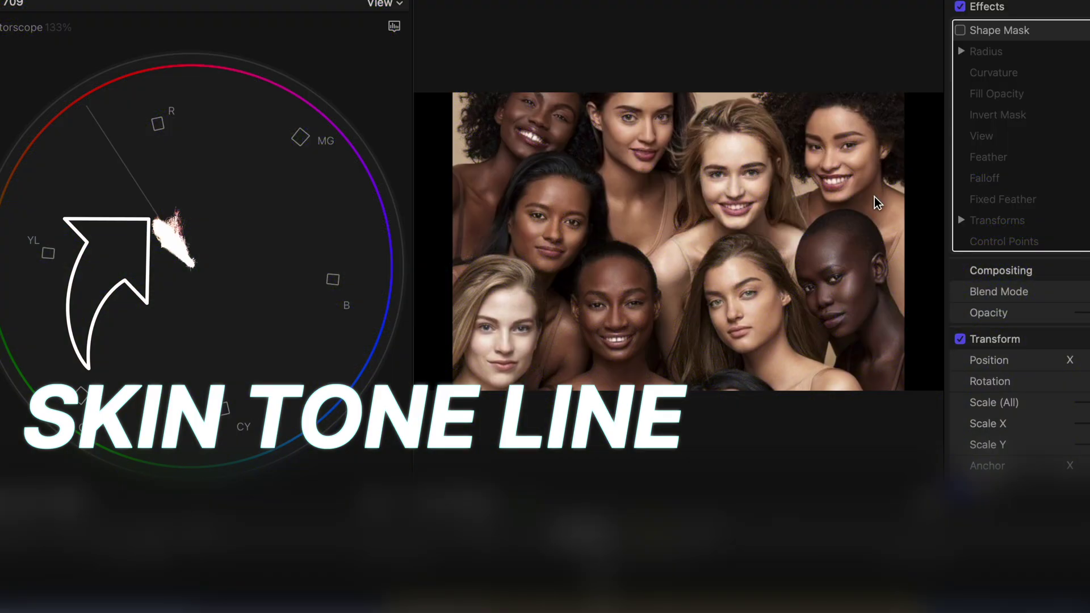
click(960, 29)
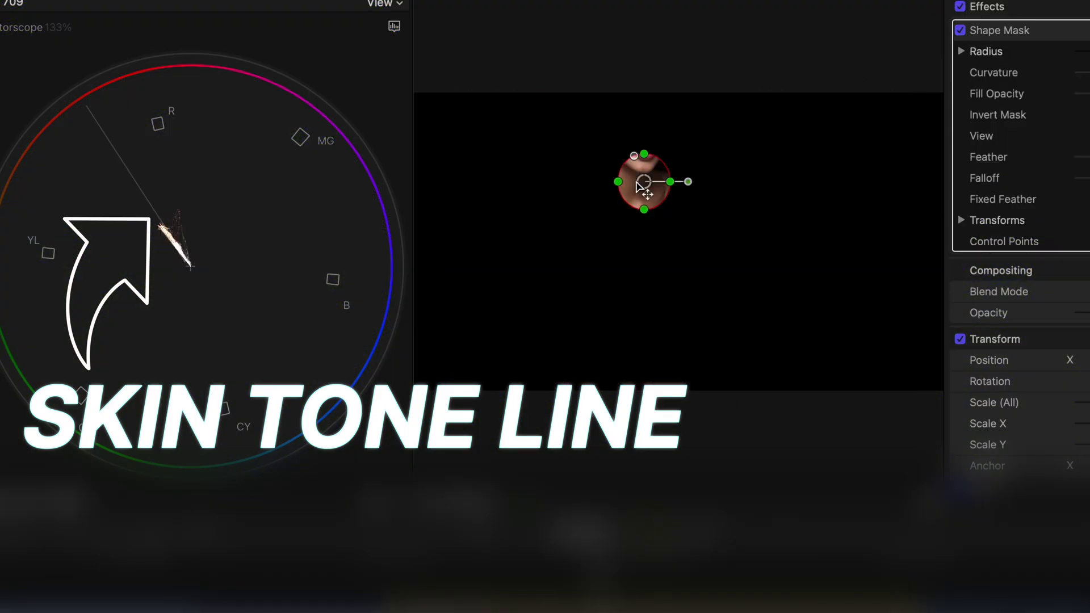
drag(644, 182, 864, 226)
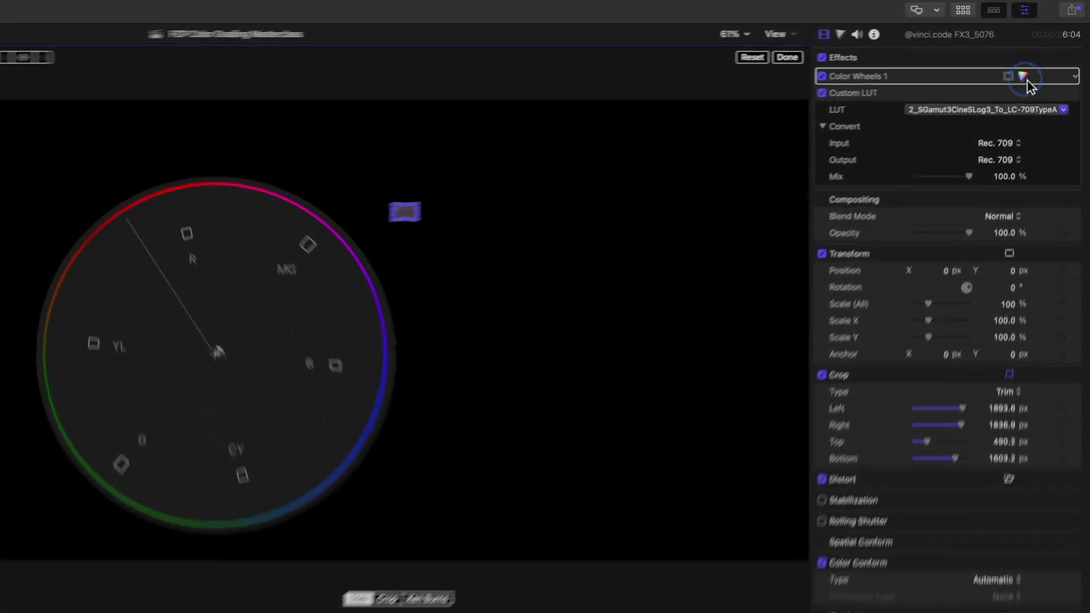
Step: Warm the Global wheel toward orange, turn off Crop, and disable Color Wheels 1 to compare
click(1038, 60)
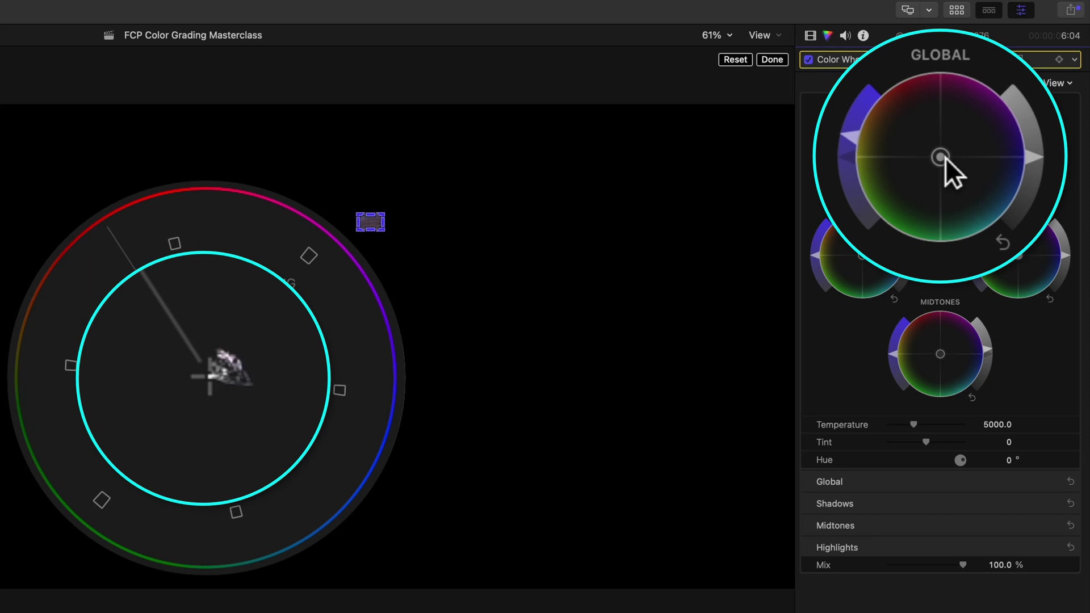
mouse_move(945, 158)
mouse_down()
mouse_move(910, 159)
mouse_move(892, 129)
mouse_up()
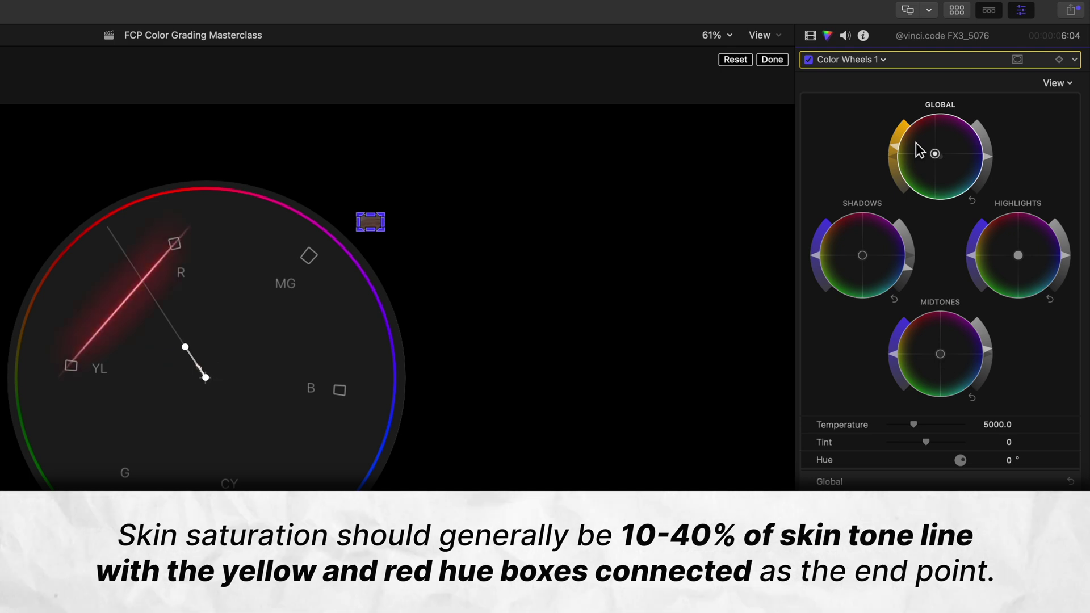
click(810, 36)
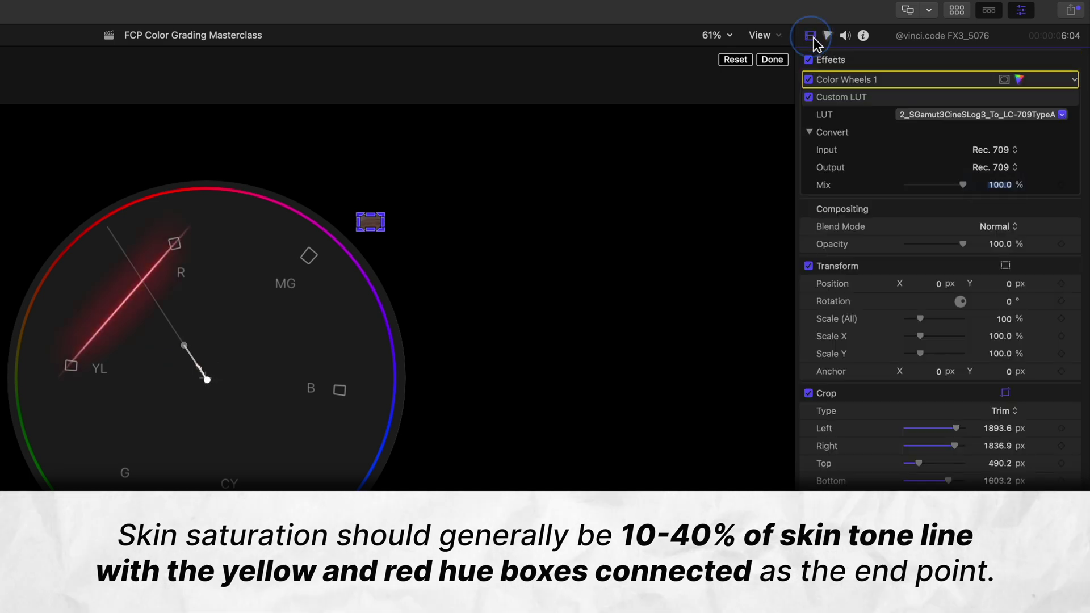
click(813, 397)
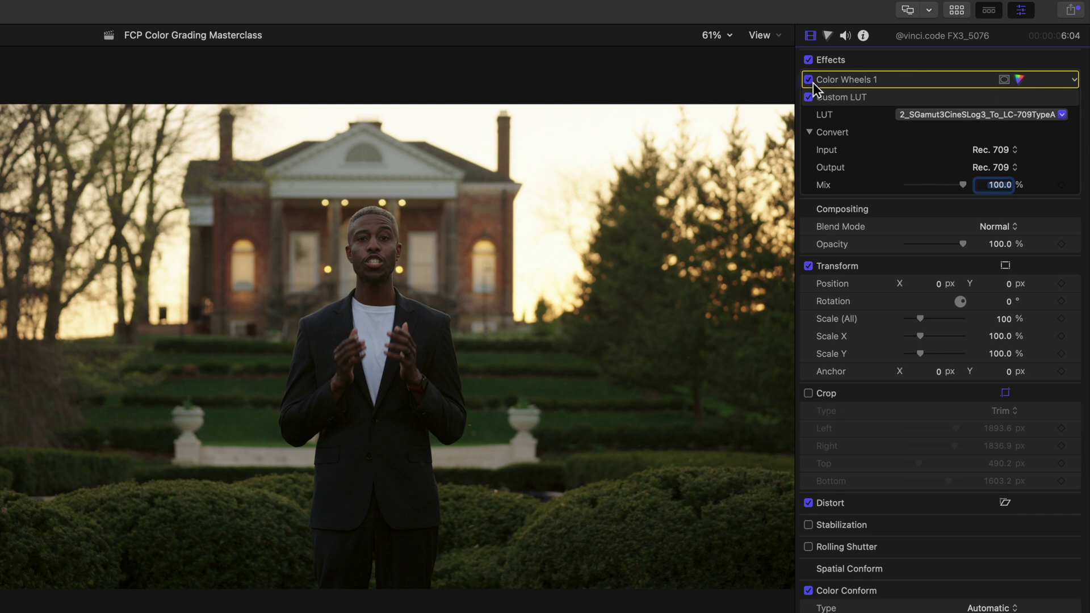
click(811, 81)
Step: Toggle the first correction off and on, then rename it Contrast/Sat/Color Balance
click(811, 81)
click(810, 80)
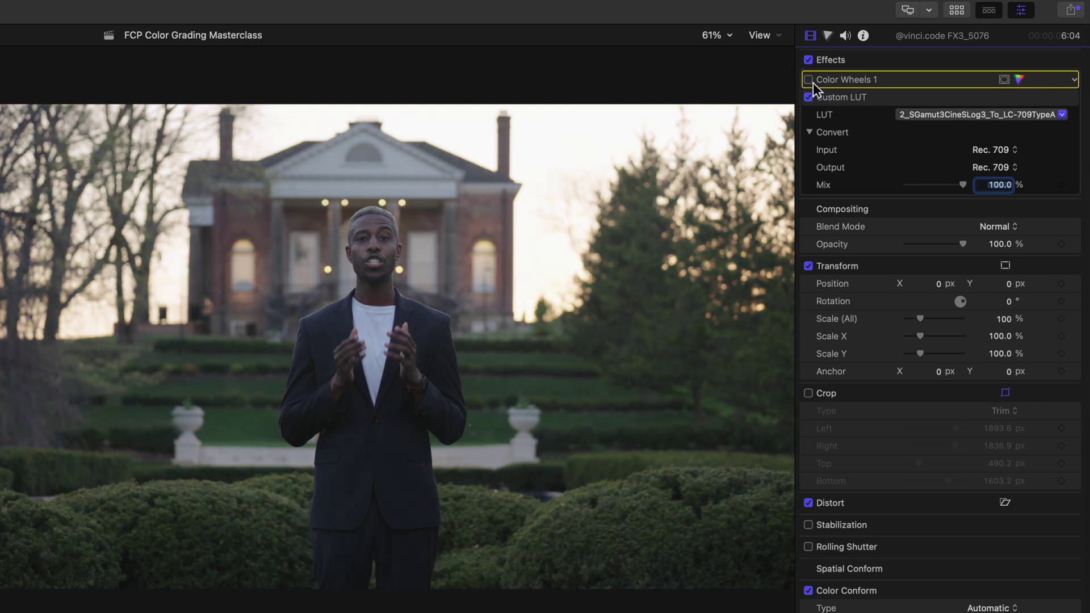
click(809, 80)
double_click(830, 84)
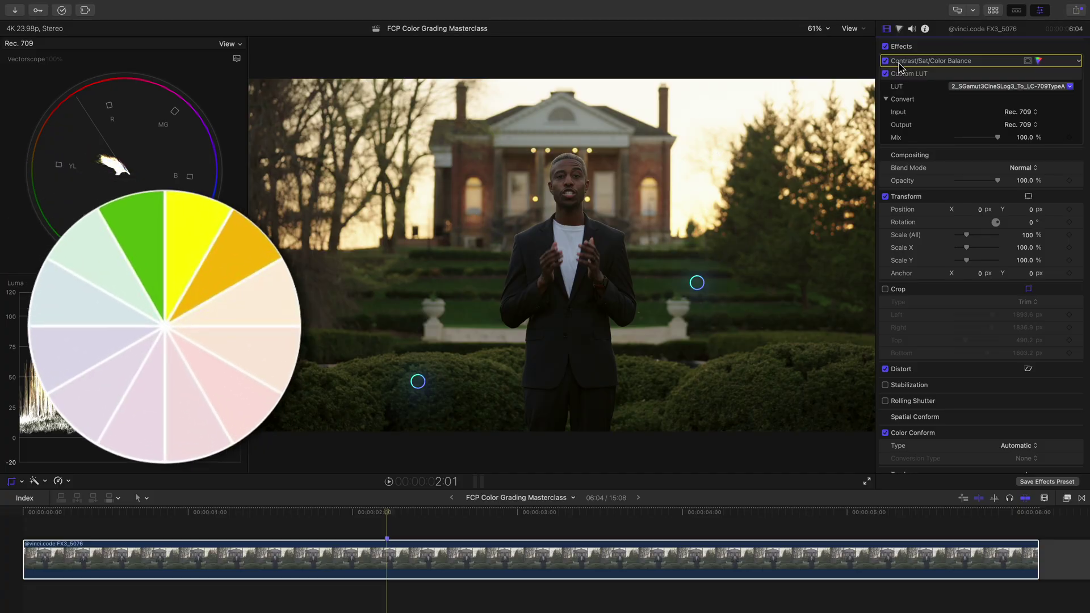
Step: Add a second Color Wheels correction and give it a Magnetic Mask
click(899, 28)
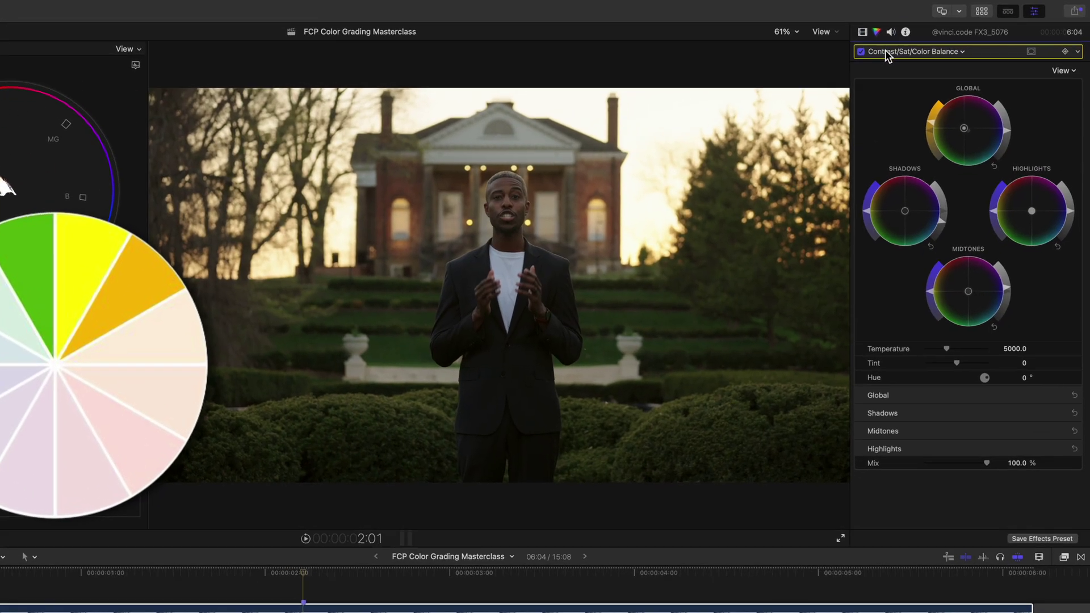
click(908, 47)
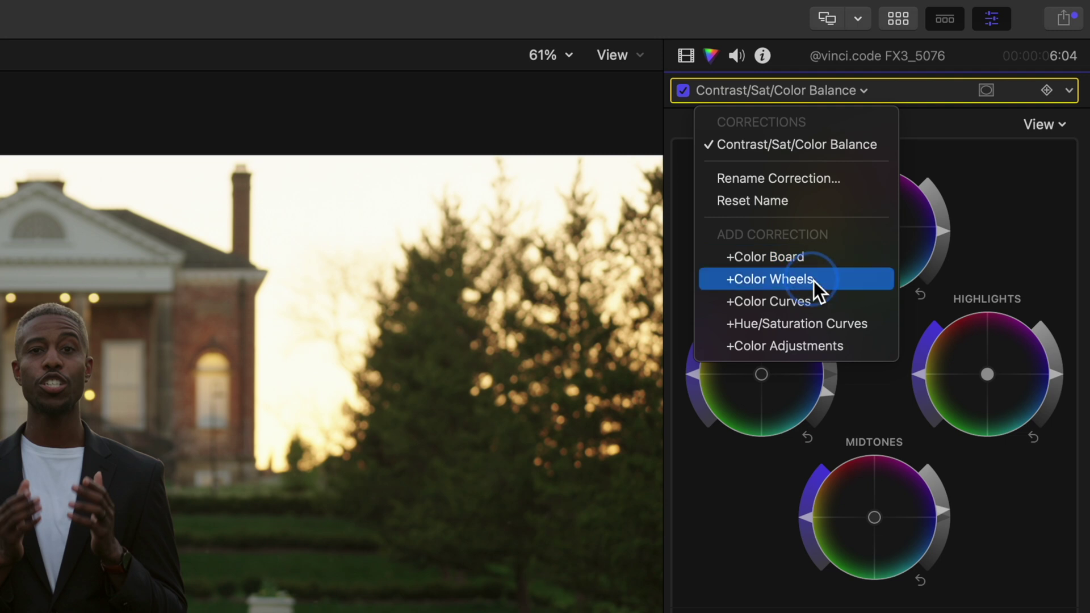
click(813, 280)
click(988, 92)
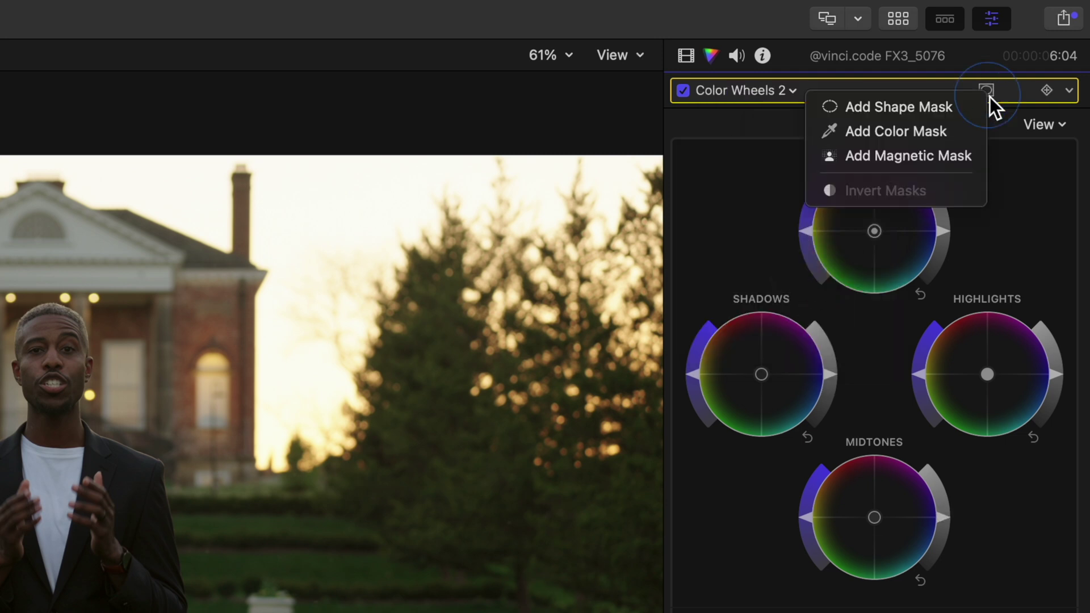
click(962, 162)
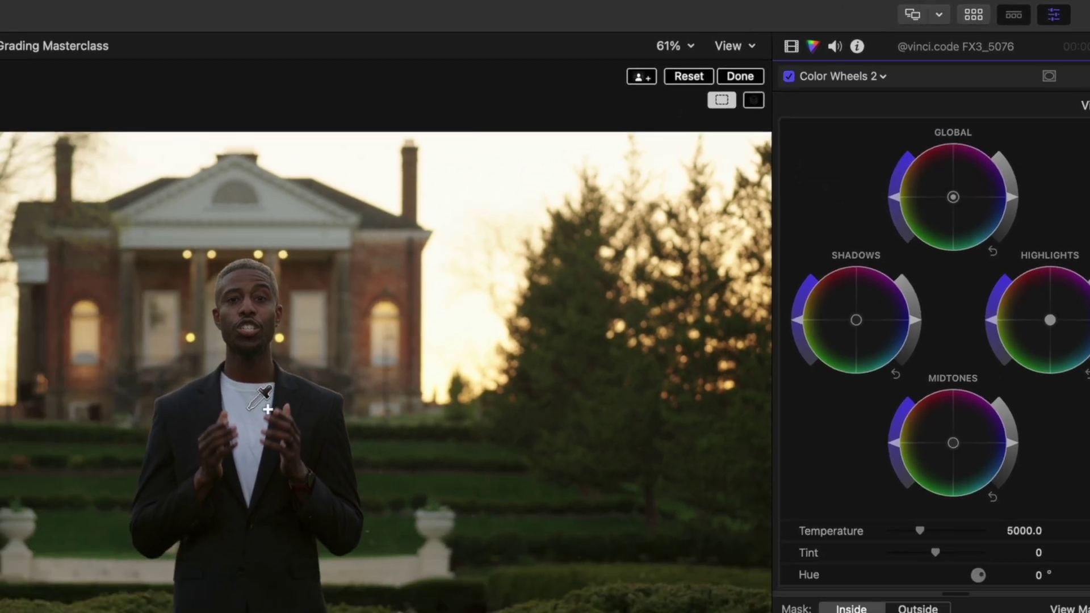
Step: Pick the presenter as the mask subject, add the chest, analyze across the clip, and finish
click(250, 407)
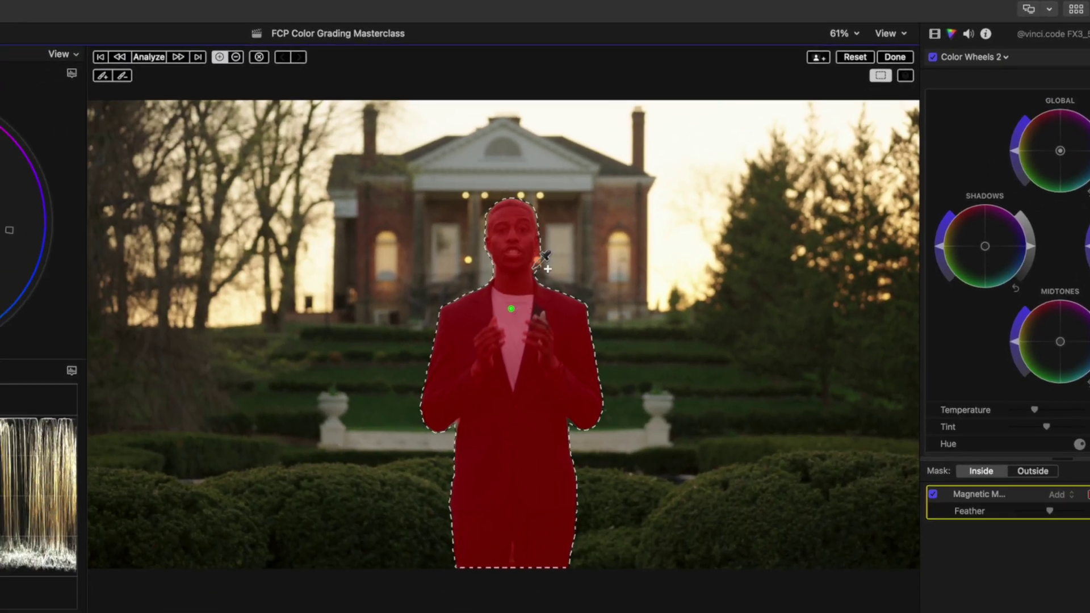
key(alt)
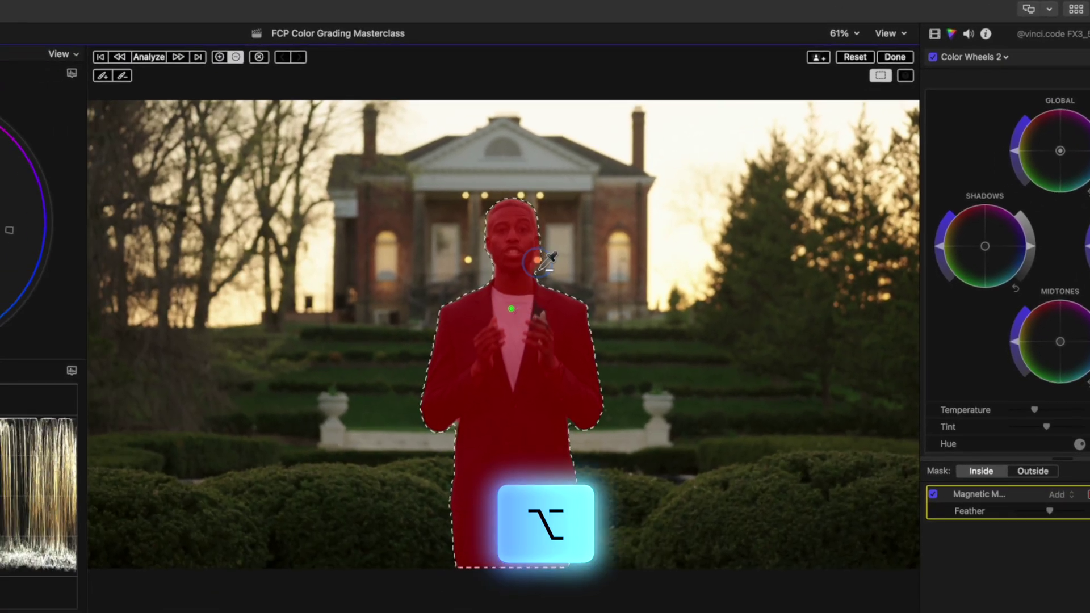
click(523, 351)
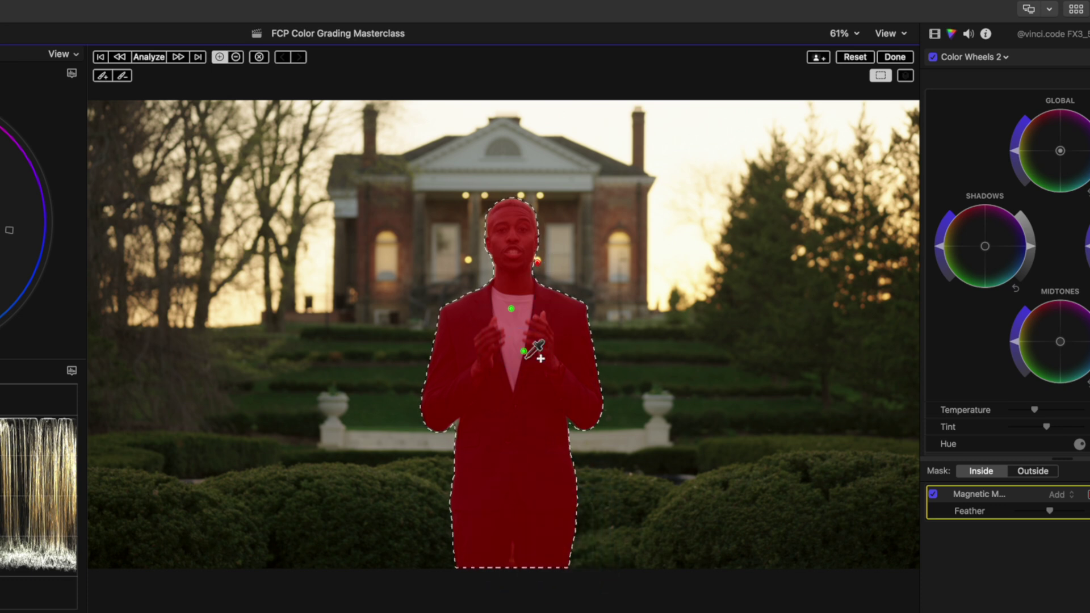
key(alt)
key(shift)
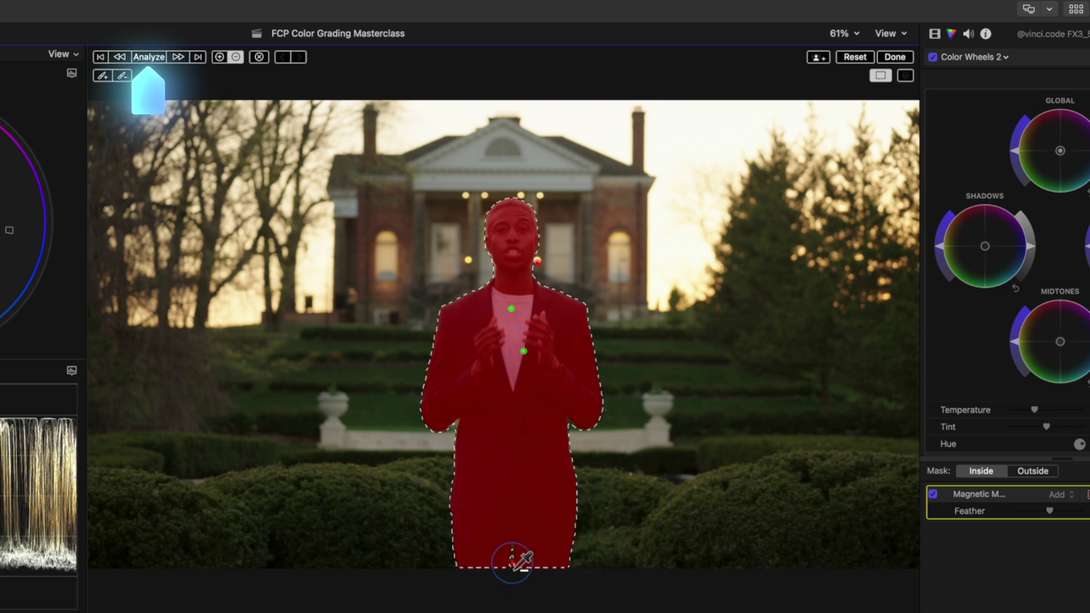
click(155, 57)
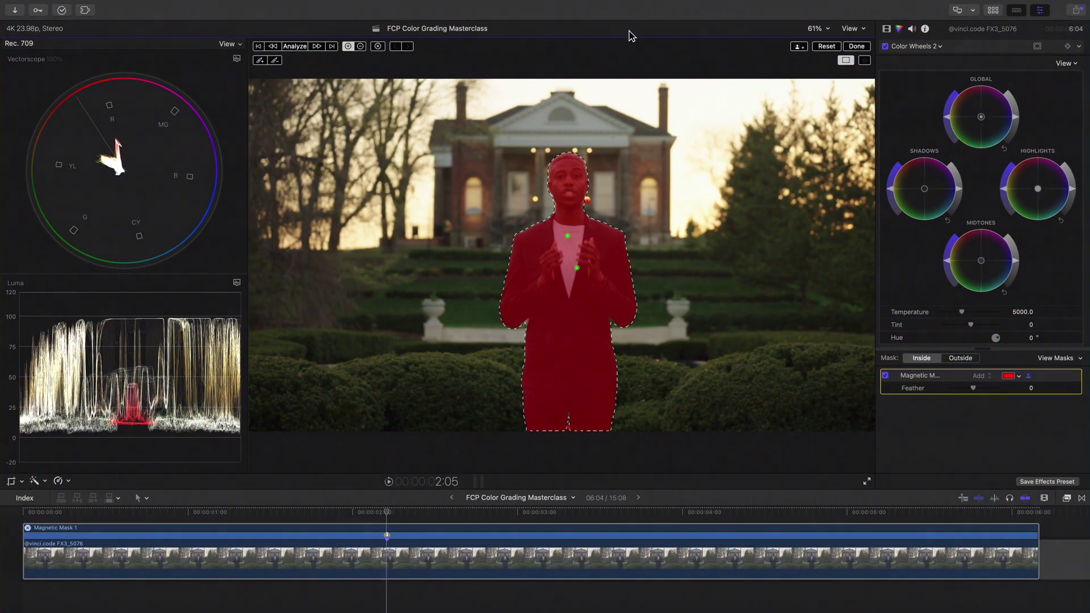
click(857, 46)
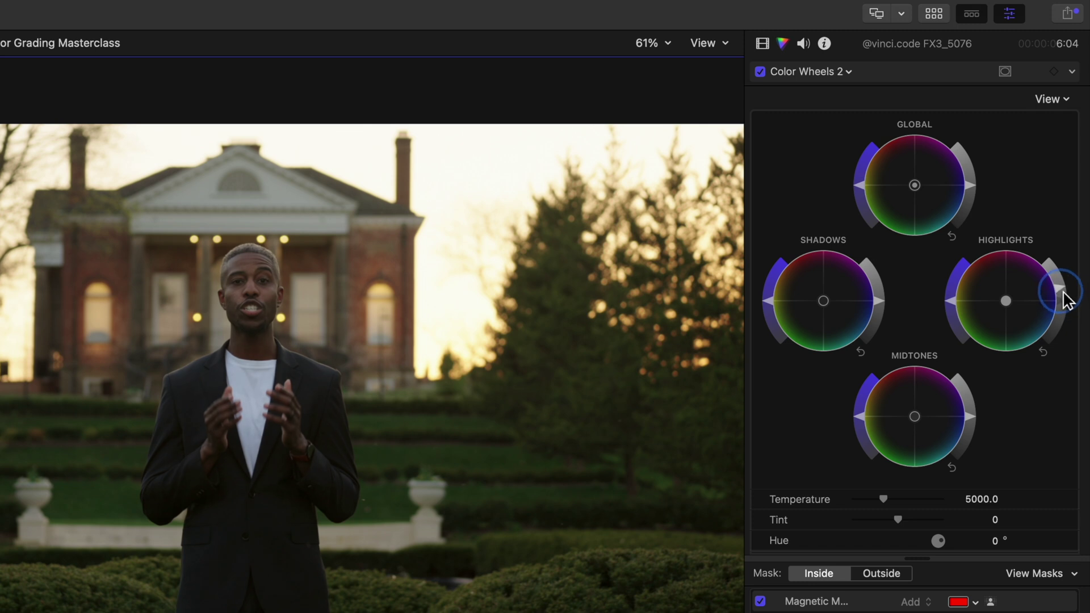
Step: Brighten the presenter's highlights, then set the mask to Outside and select the Midtones and Shadows wheels
drag(1066, 299, 1066, 296)
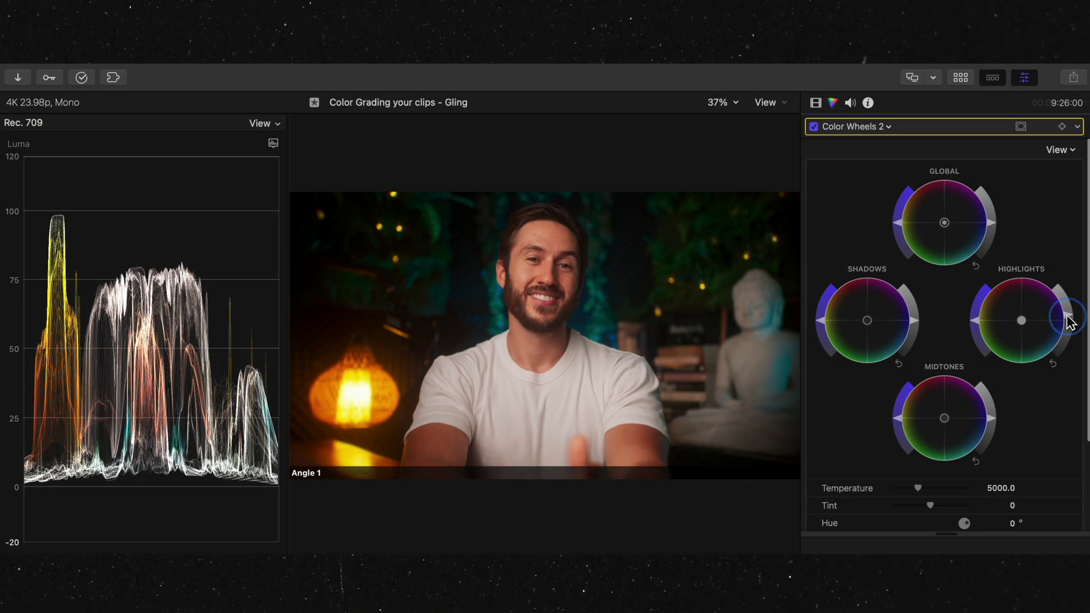
drag(1069, 320, 1050, 291)
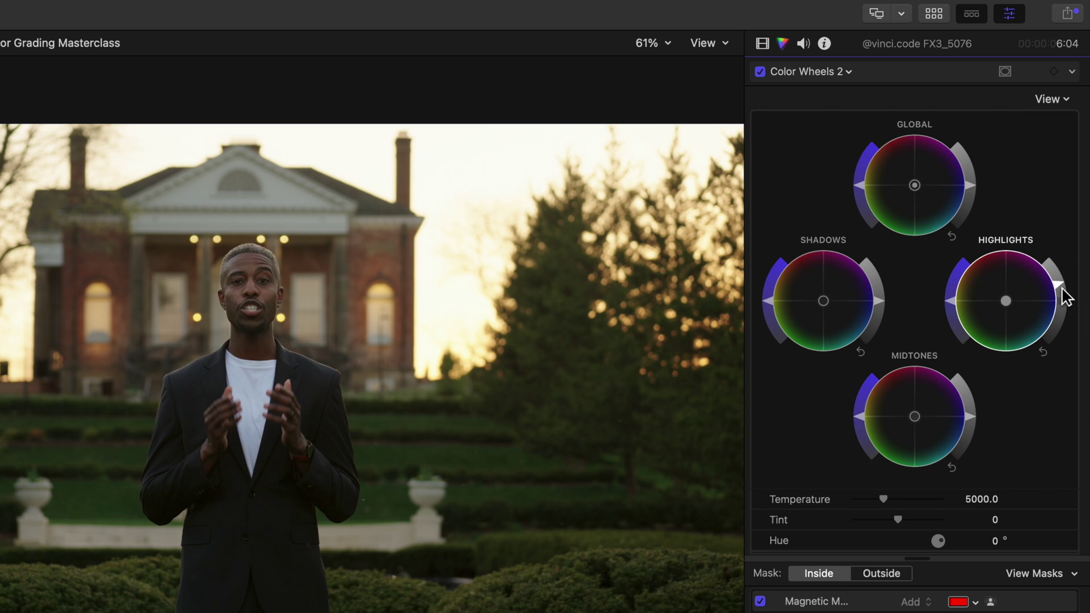
click(970, 426)
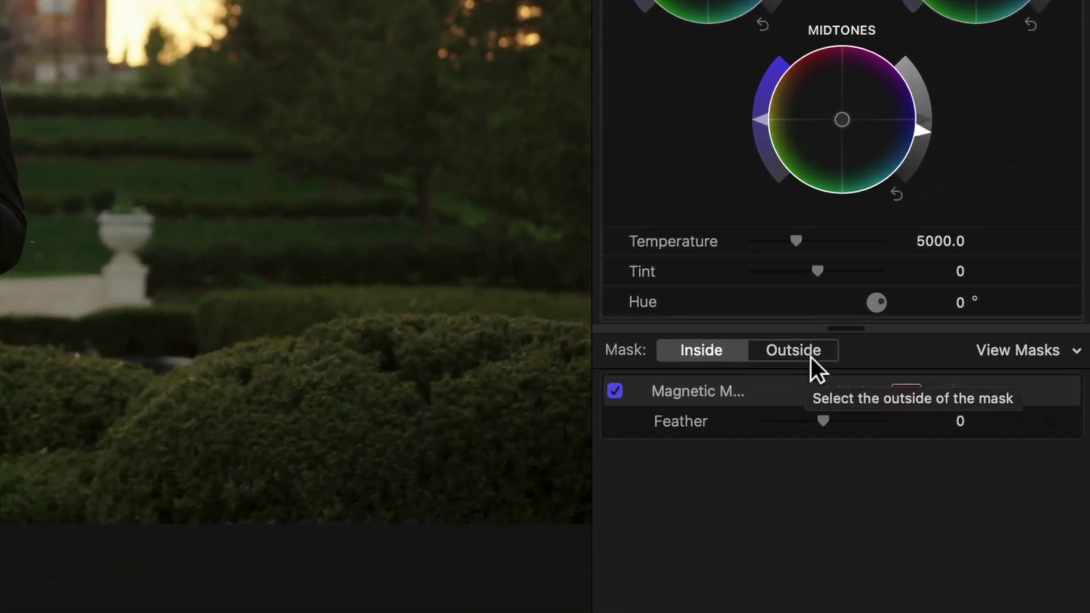
click(888, 575)
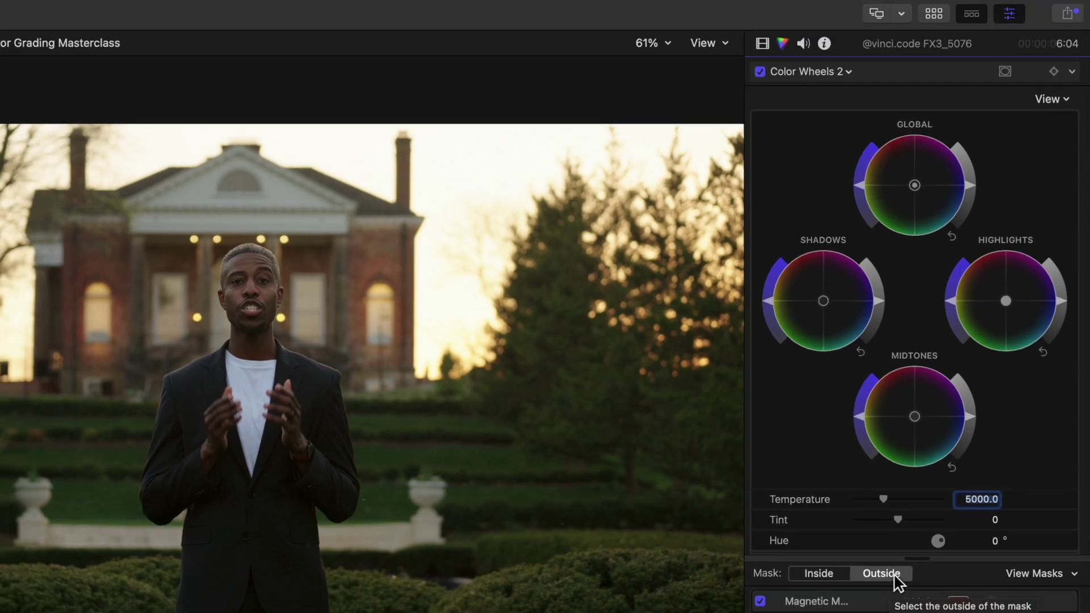
click(967, 434)
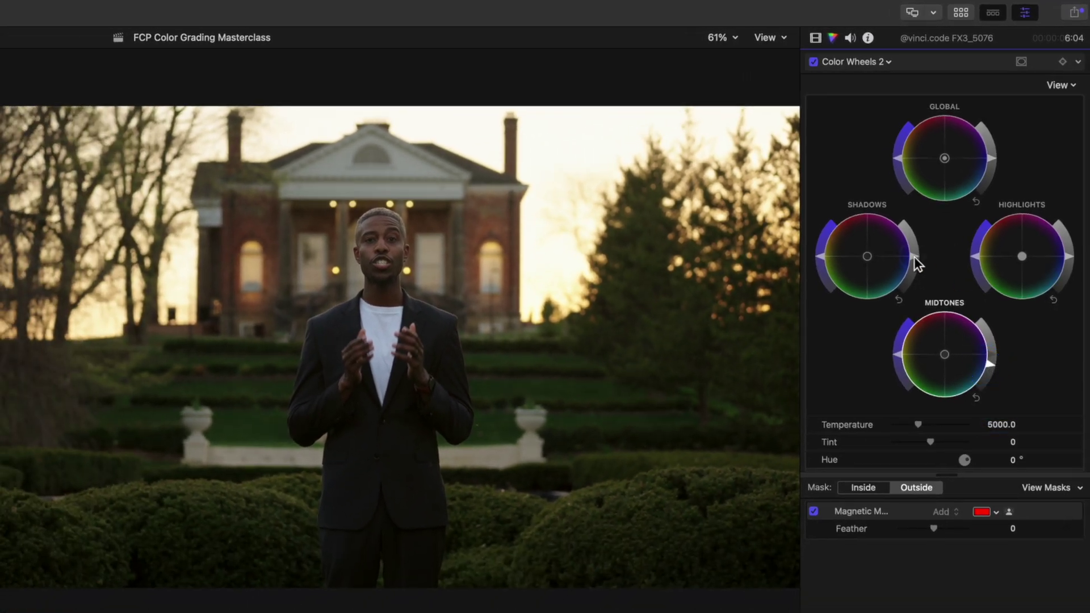
click(913, 259)
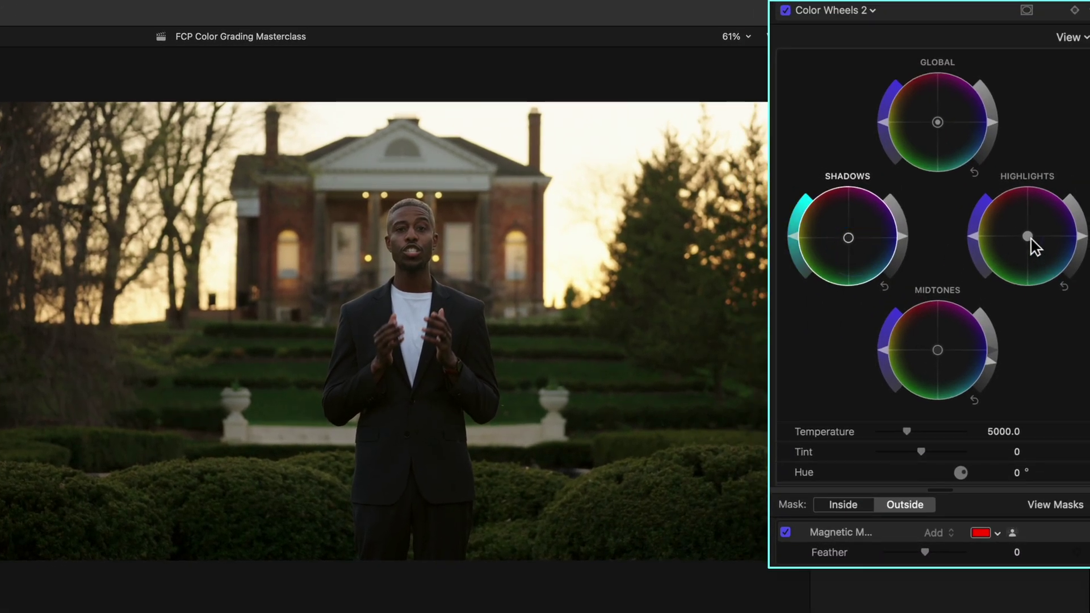
Step: Tint the background highlights toward pink, then switch the mask back to Inside
mouse_move(1031, 239)
mouse_down()
mouse_move(1024, 227)
mouse_move(1020, 241)
mouse_up()
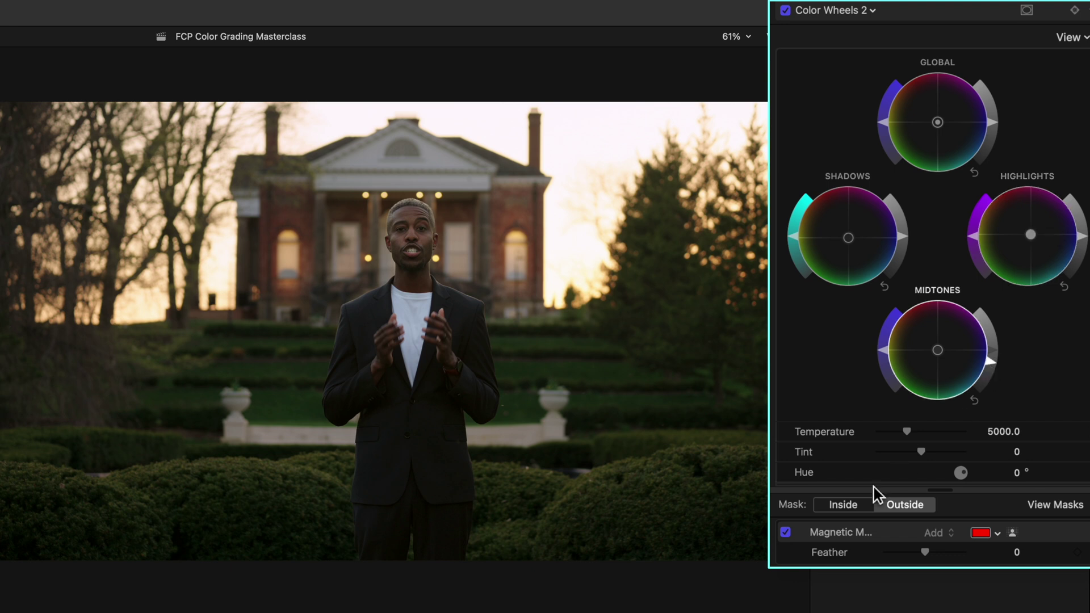
click(843, 504)
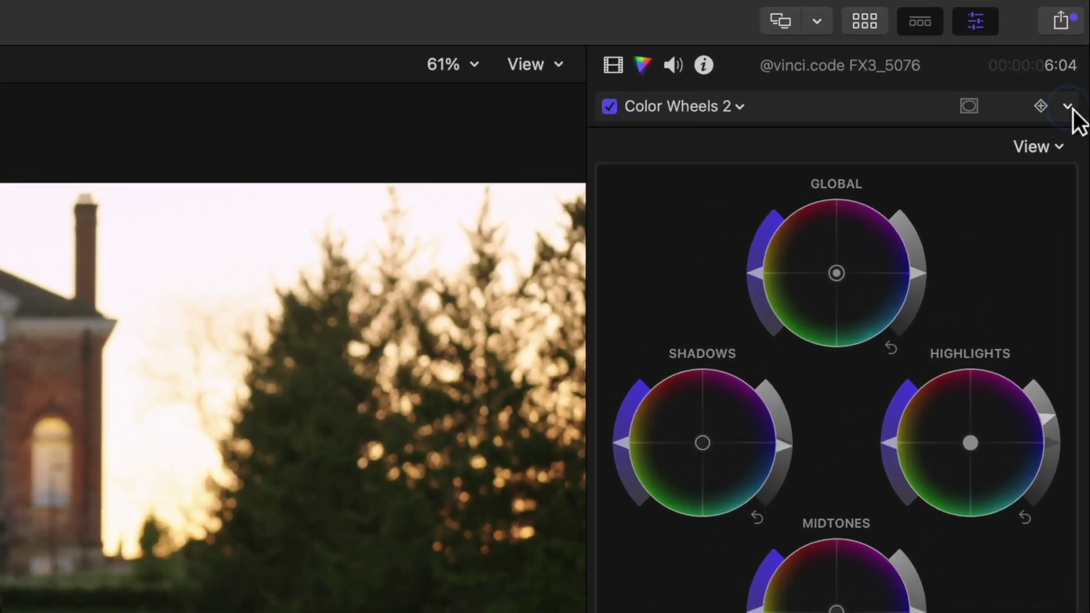
Step: Rename the masked correction 'Mask Adjustment' and add a Hue/Saturation Curves correction after it
click(1071, 76)
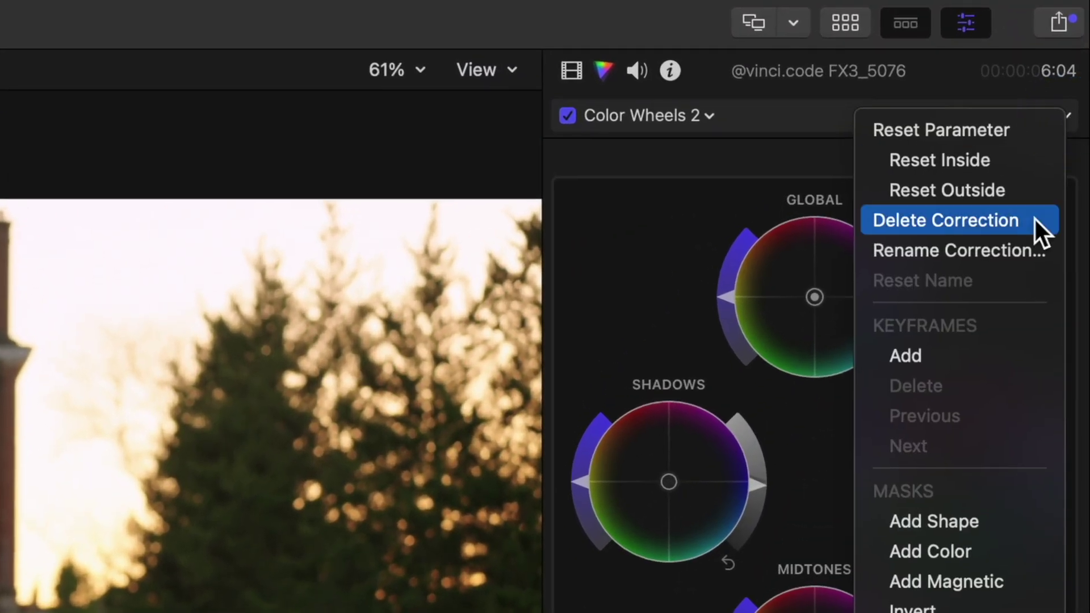
click(989, 251)
text(Mask Adjustment)
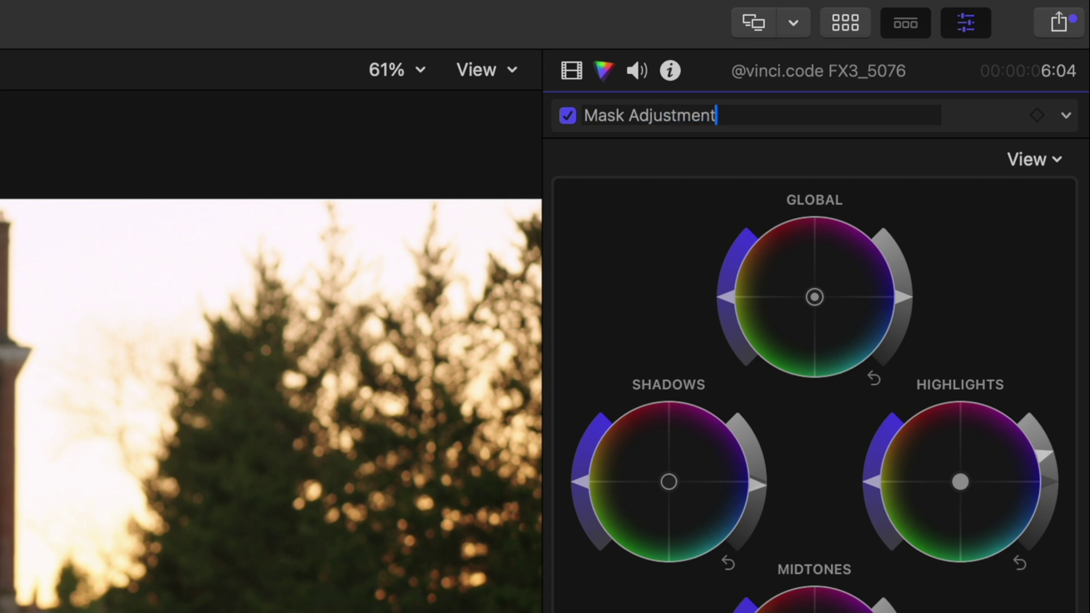
key(Return)
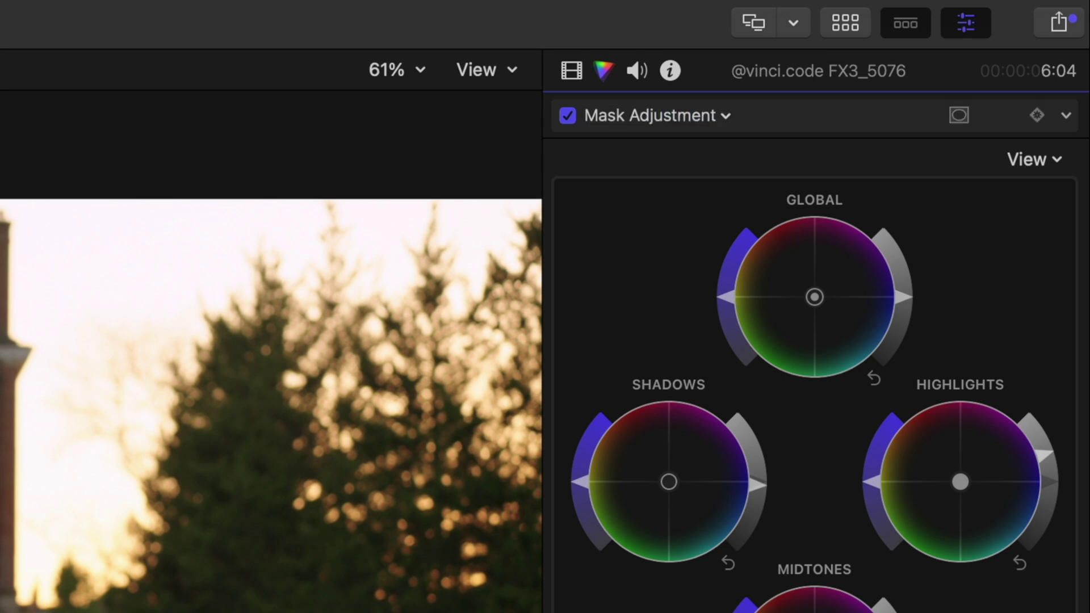
click(712, 124)
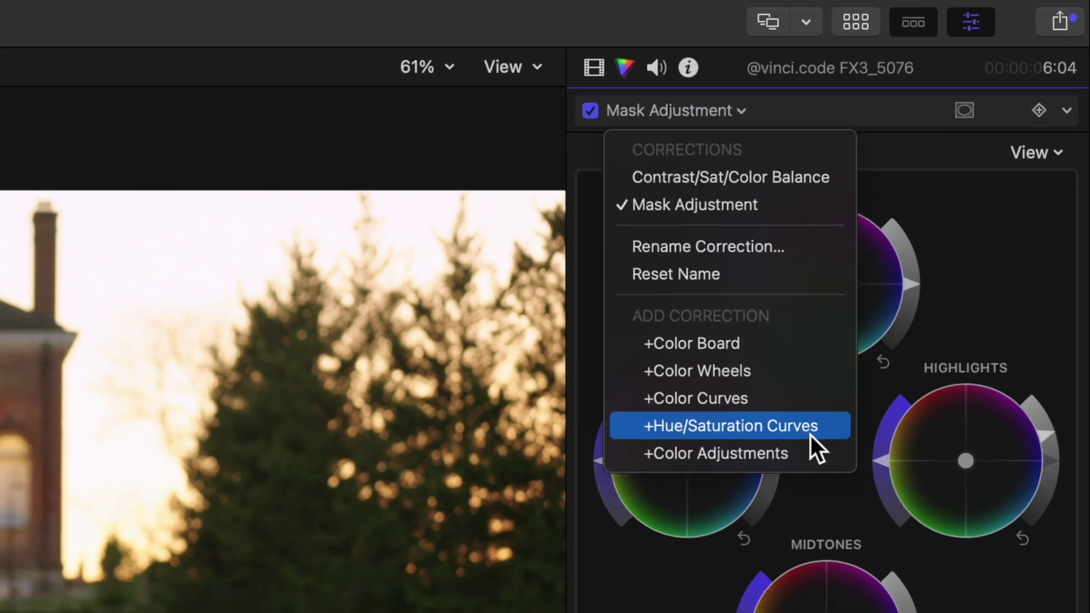
click(809, 448)
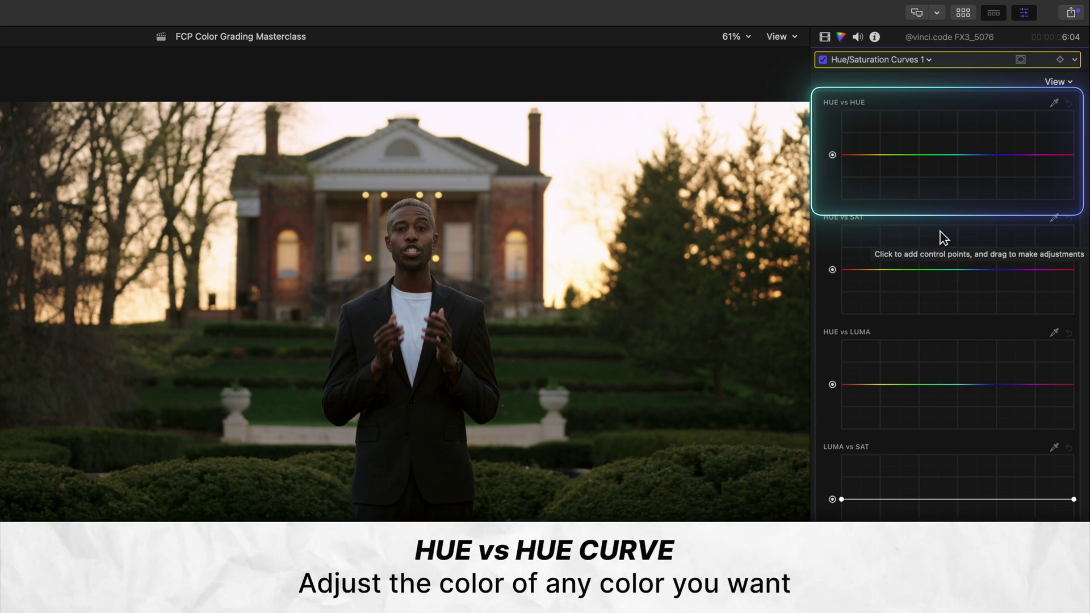
Step: Shift the hedge greens' hue on the Hue vs Hue curve, comparing with the correction toggled off
click(1056, 107)
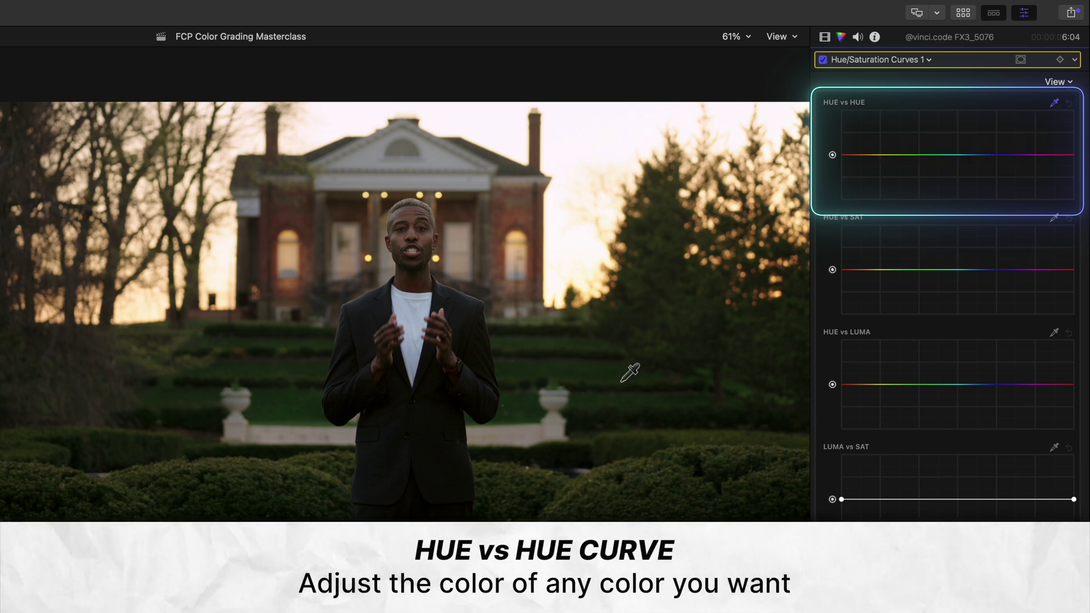
click(598, 375)
drag(909, 158, 930, 153)
click(938, 155)
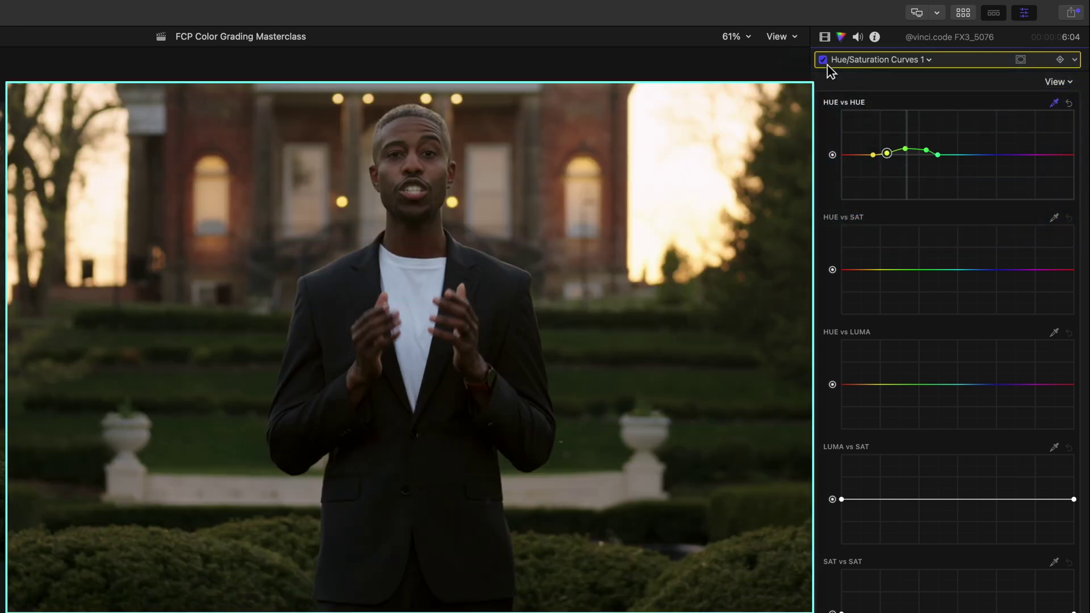
click(823, 60)
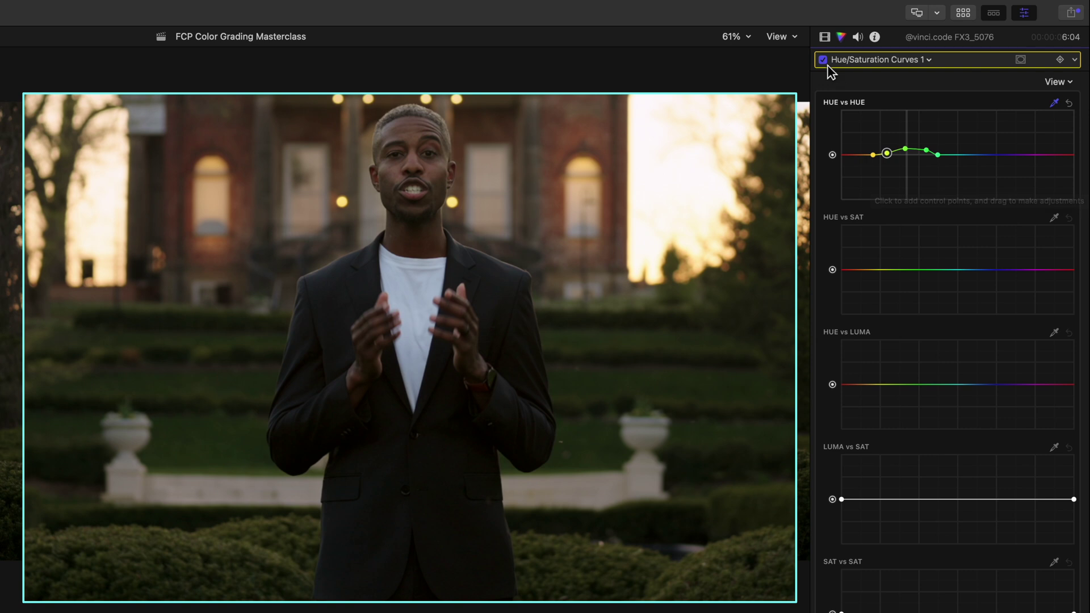
click(826, 62)
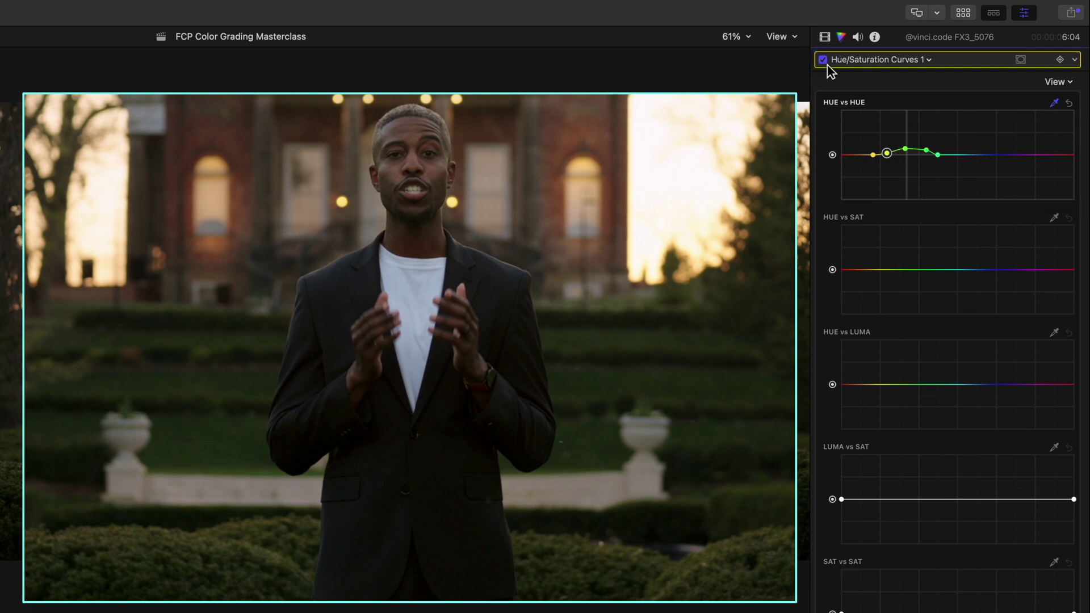
Step: Sample the red-orange tones and raise their saturation on the Hue vs Sat curve
click(1056, 219)
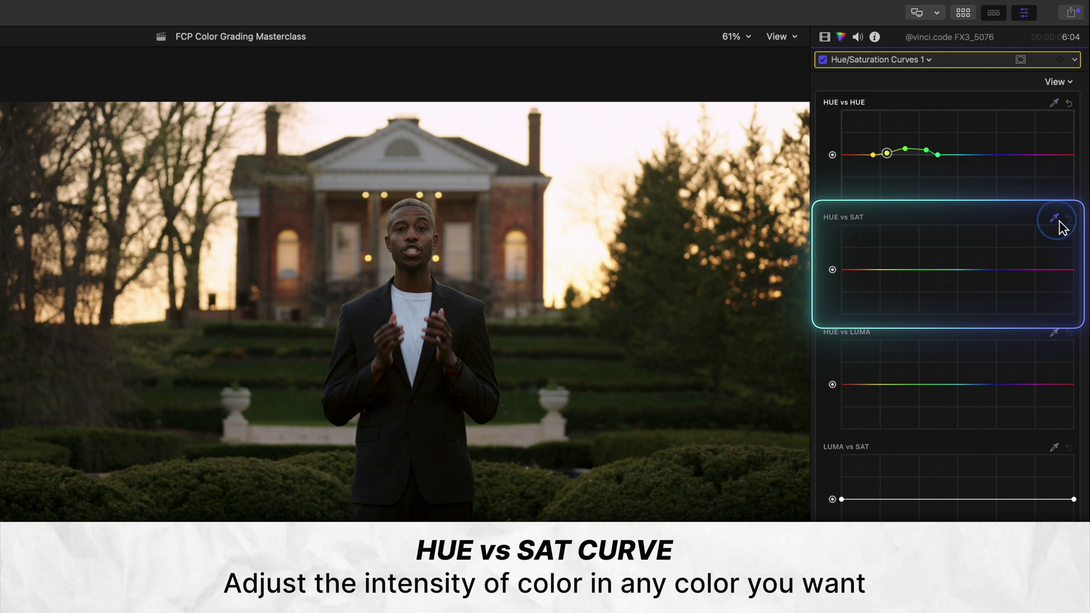
click(852, 256)
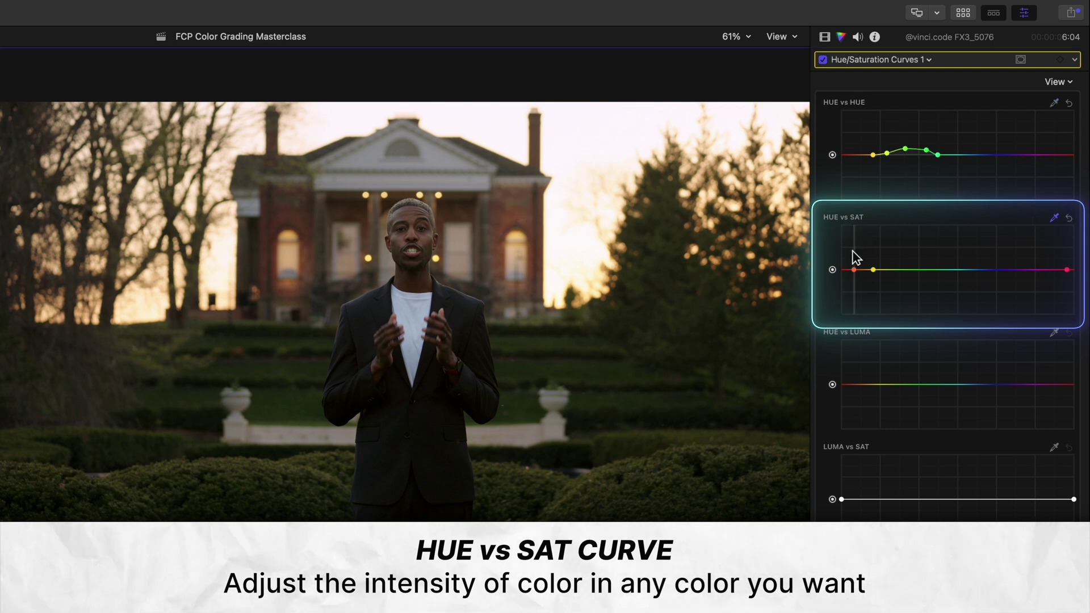
drag(854, 270, 858, 261)
Step: Pull down the low end of Luma vs Sat to desaturate shadows, then sample the face's skin hue
scroll(854, 258, down, 3)
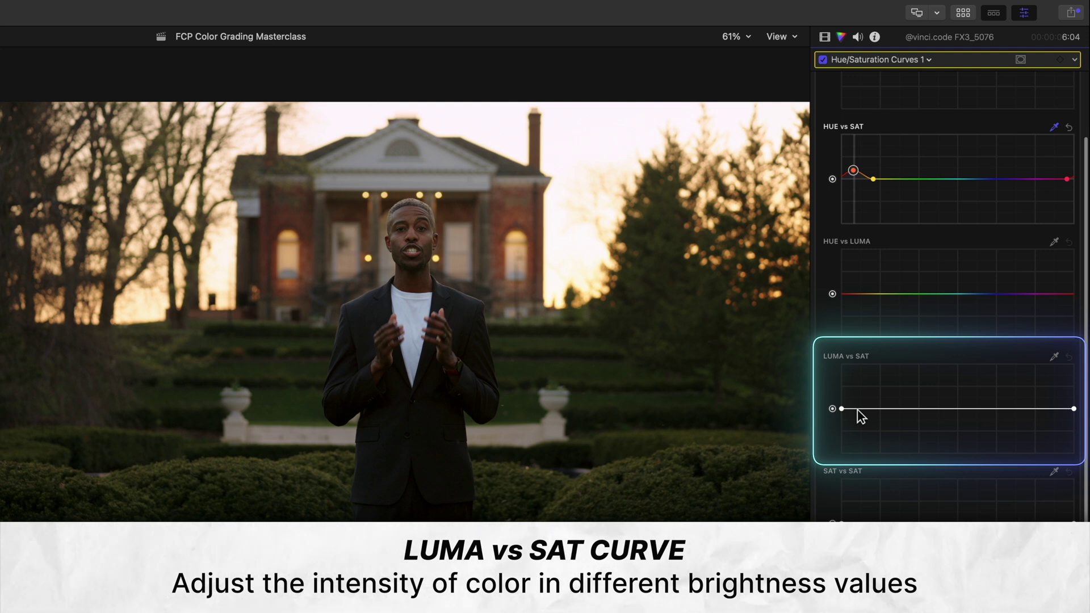
click(855, 409)
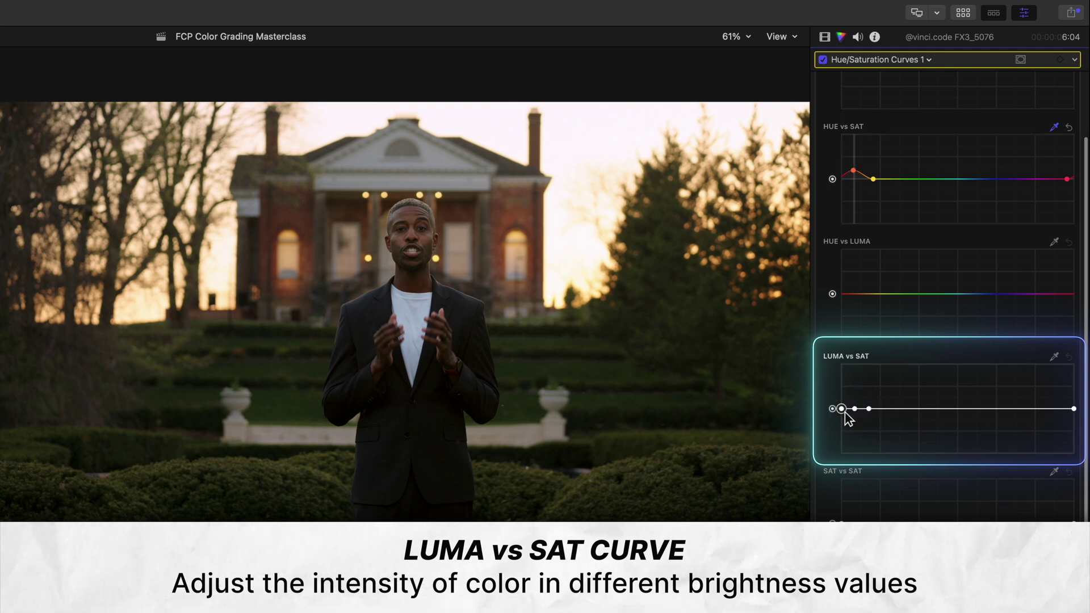
drag(841, 410, 828, 484)
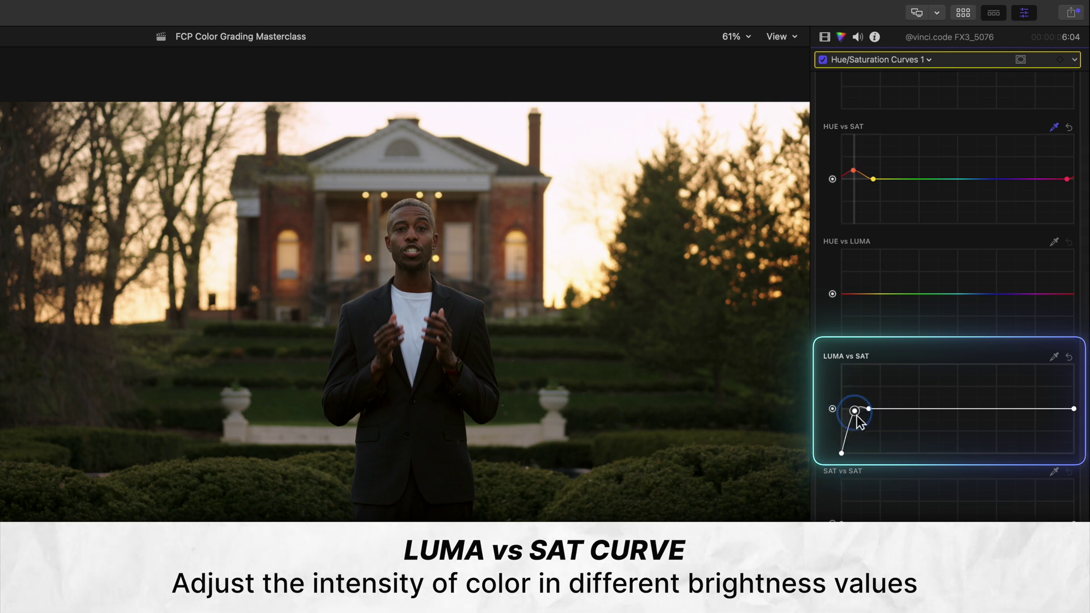
drag(856, 416, 856, 440)
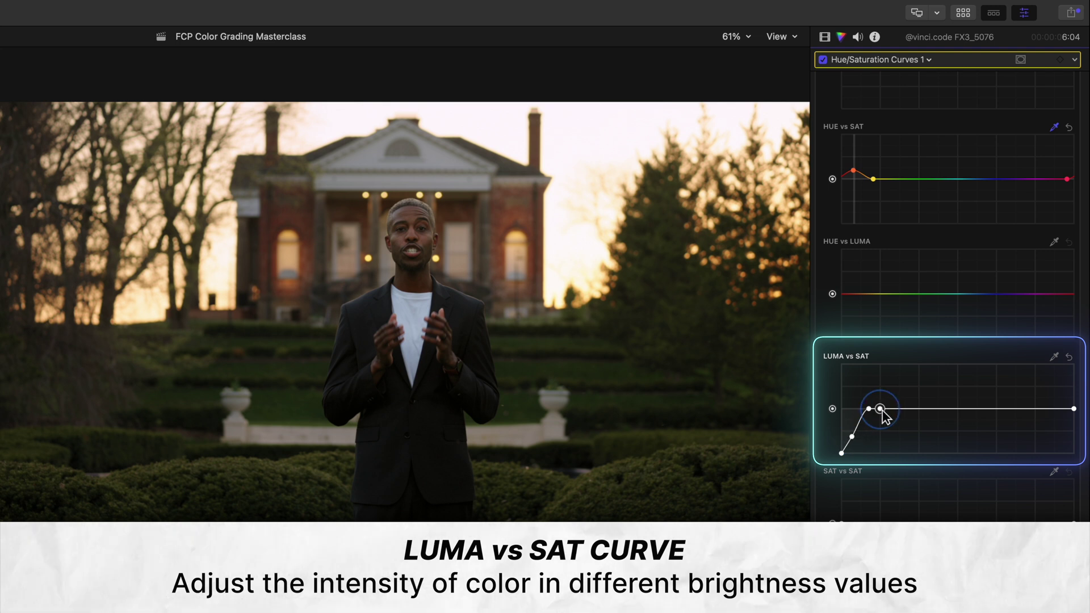
mouse_move(869, 410)
mouse_down()
mouse_move(854, 417)
mouse_move(869, 422)
mouse_up()
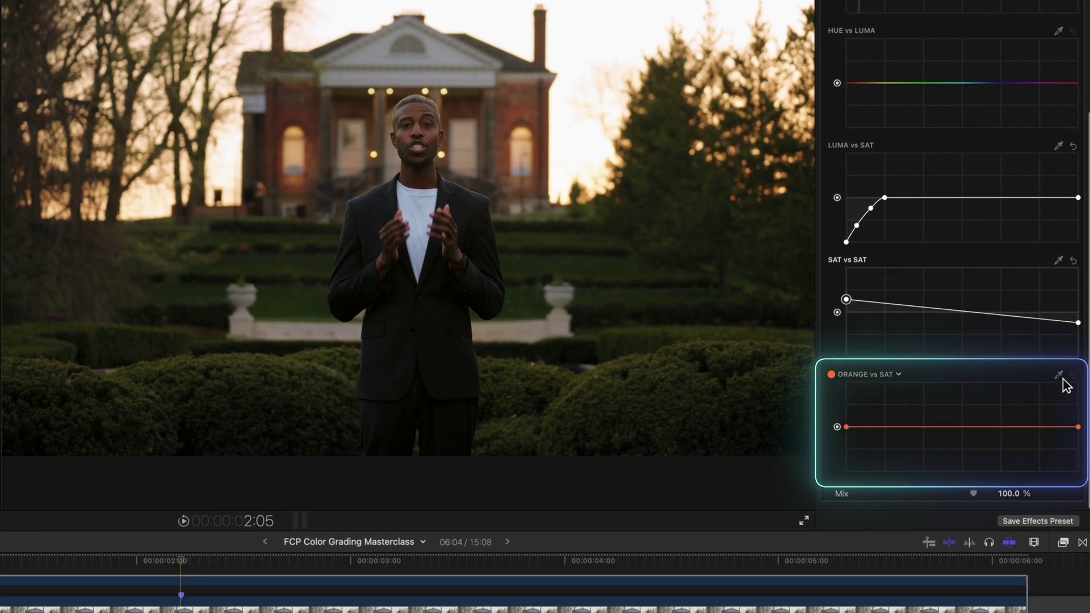
click(433, 139)
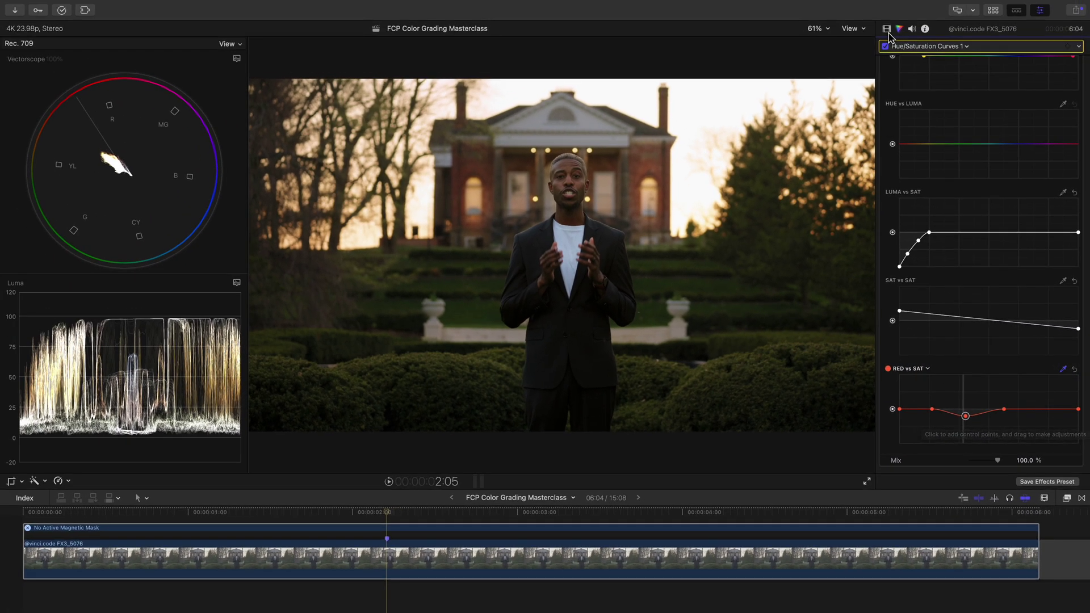
click(886, 30)
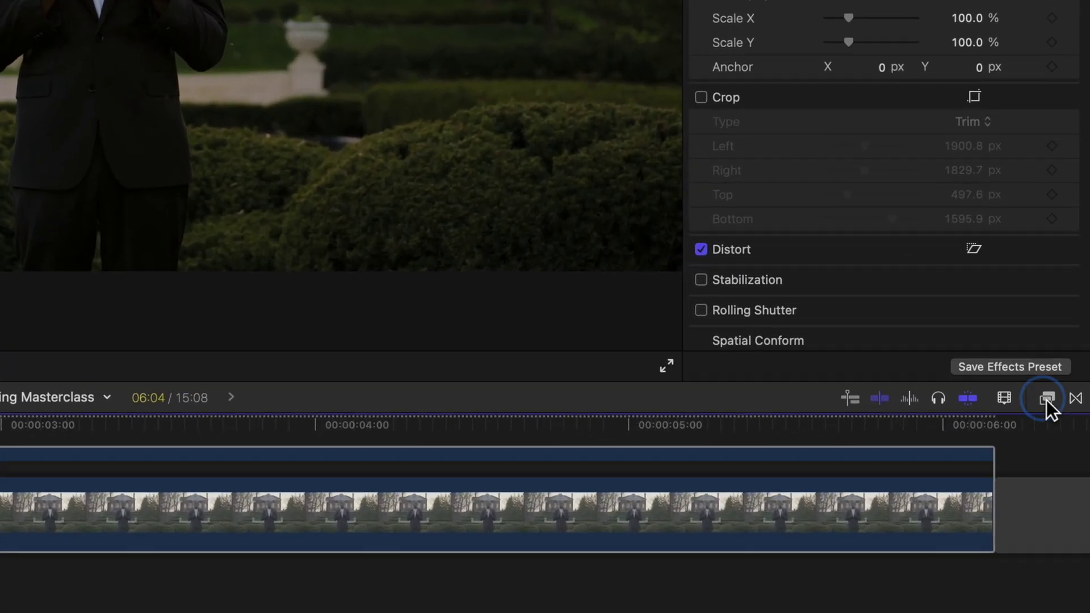
Step: Apply the Gaussian blur from a 'gauss' search and start its magnetic mask on the front hedges
click(1066, 499)
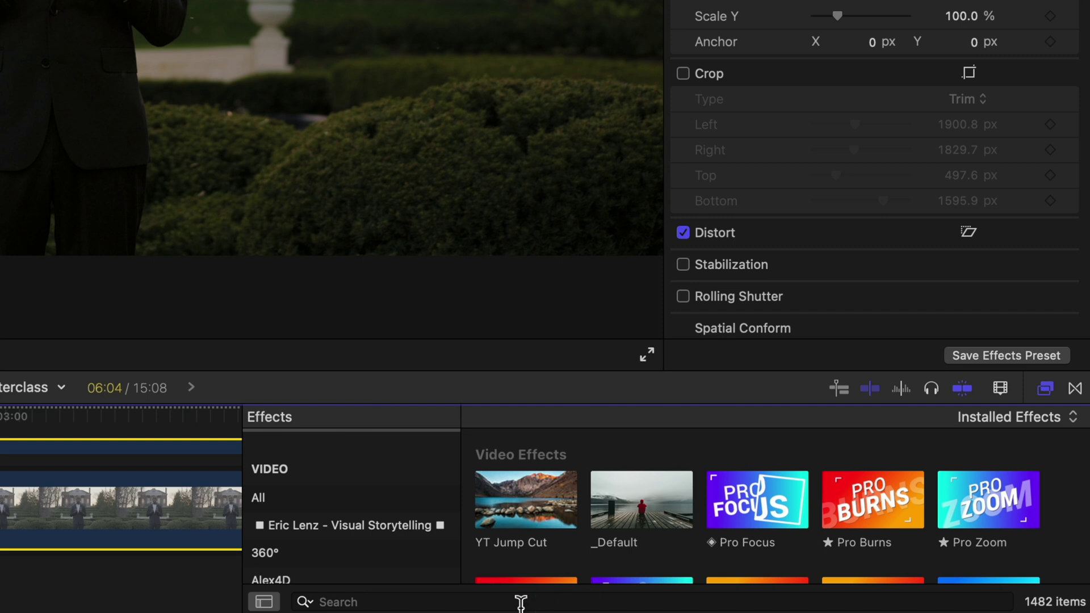
text(gauss)
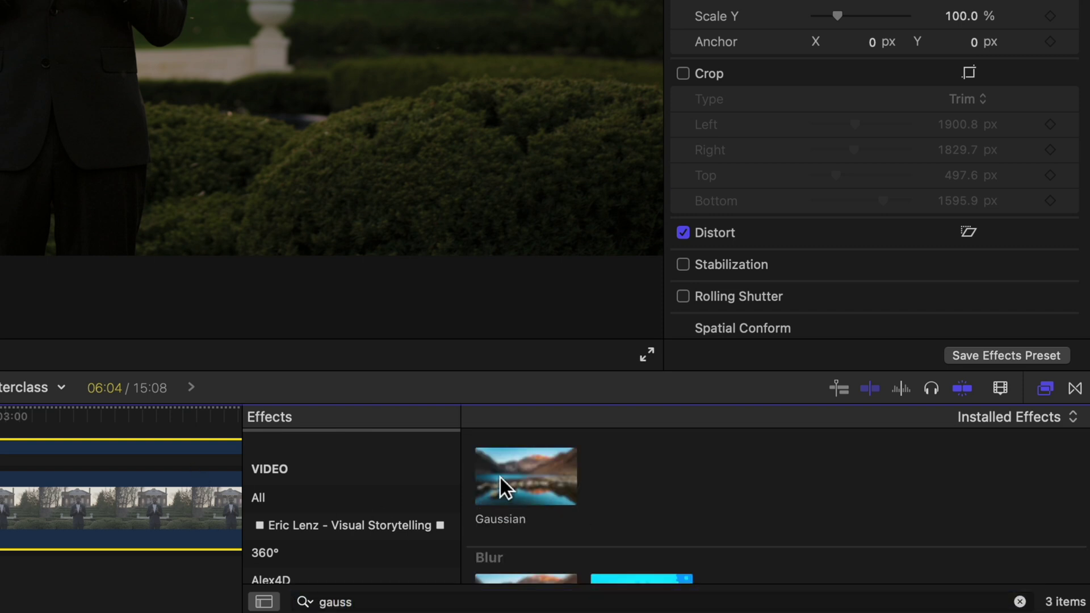
drag(499, 478, 170, 205)
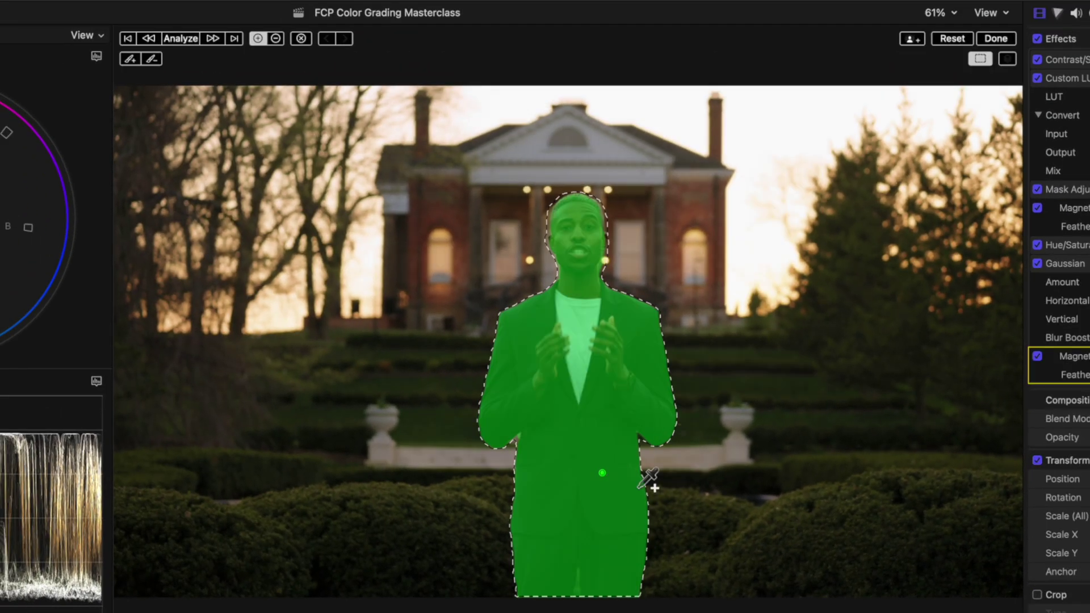
click(743, 539)
click(376, 539)
alt+click(160, 464)
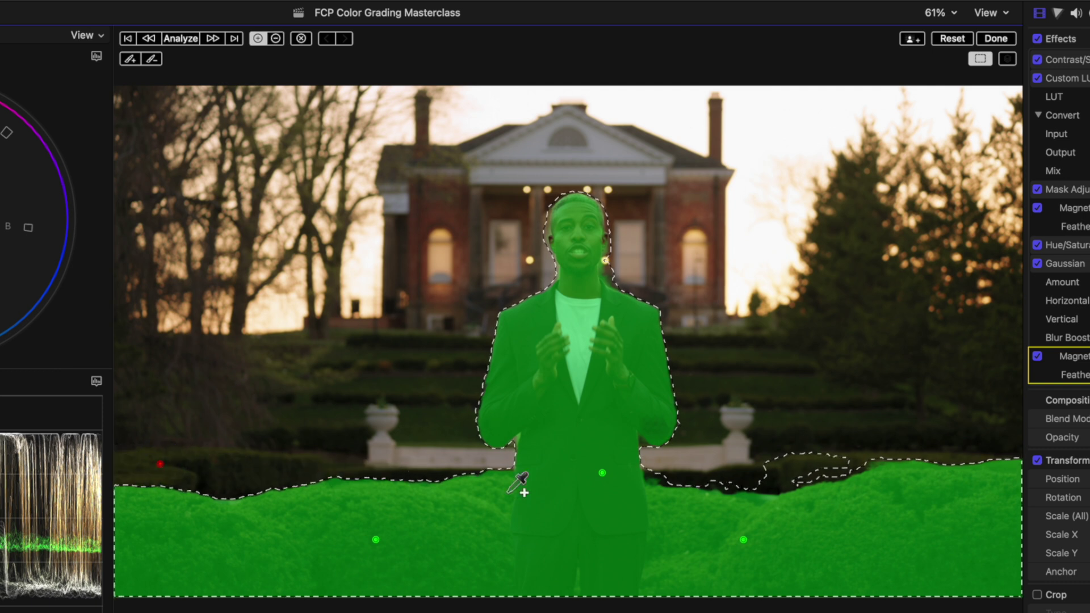
alt+click(779, 471)
Step: Refine the magnetic mask around the speaker's head, excluding the house, and analyze it across the clip
click(605, 236)
alt+click(641, 206)
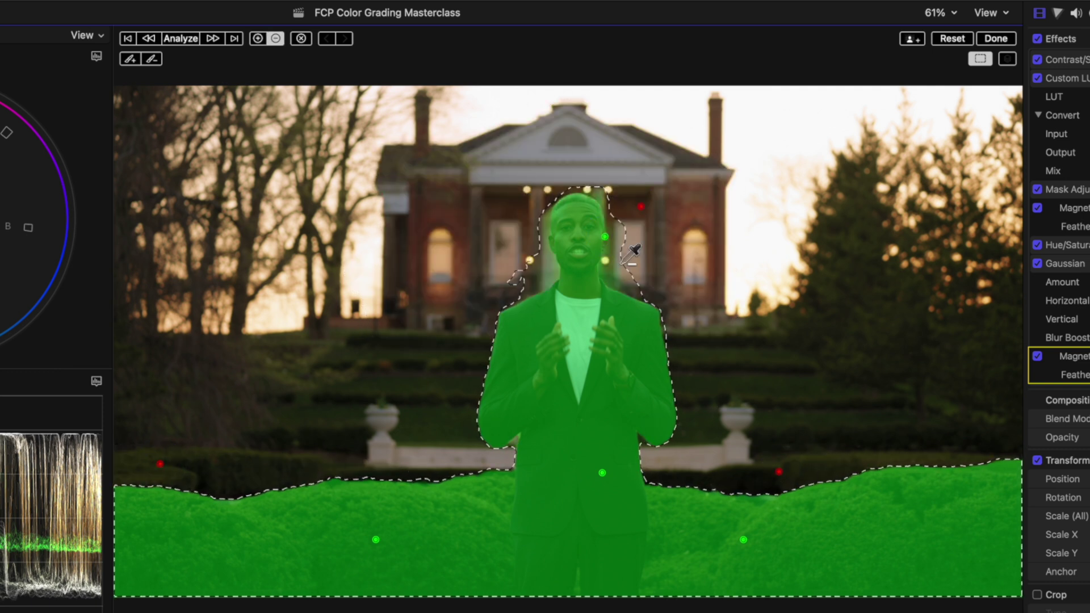
alt+click(598, 194)
alt+click(547, 271)
alt+click(609, 272)
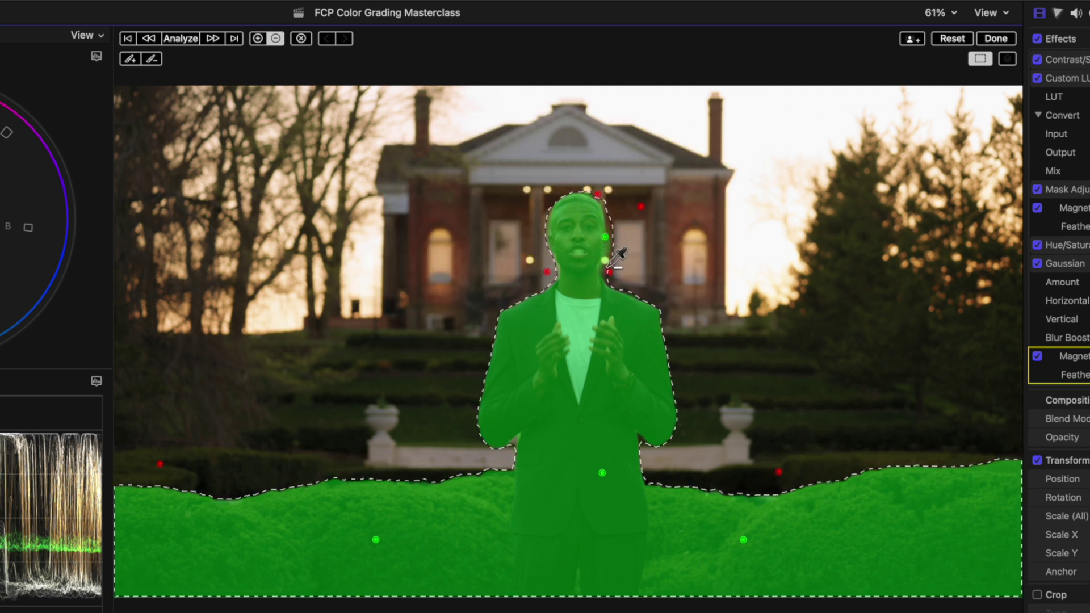
alt+click(606, 259)
alt+click(604, 200)
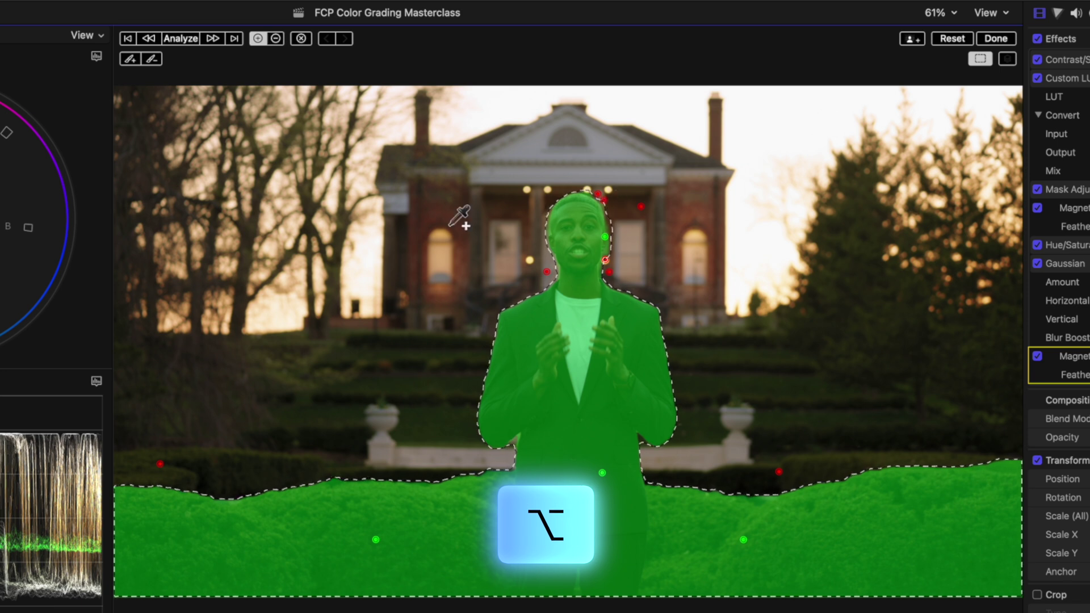
click(188, 40)
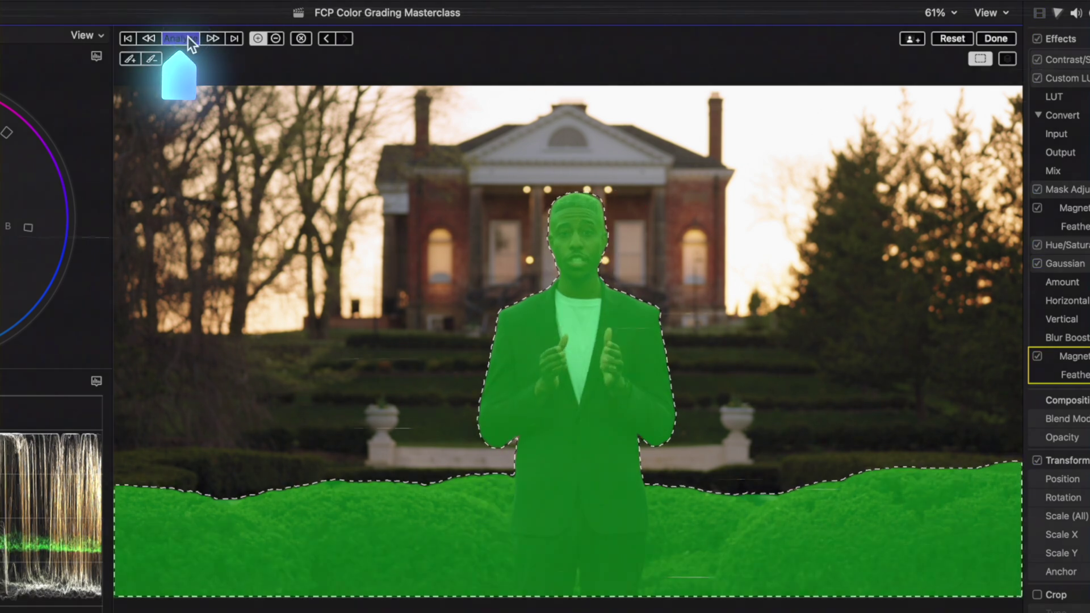
click(995, 39)
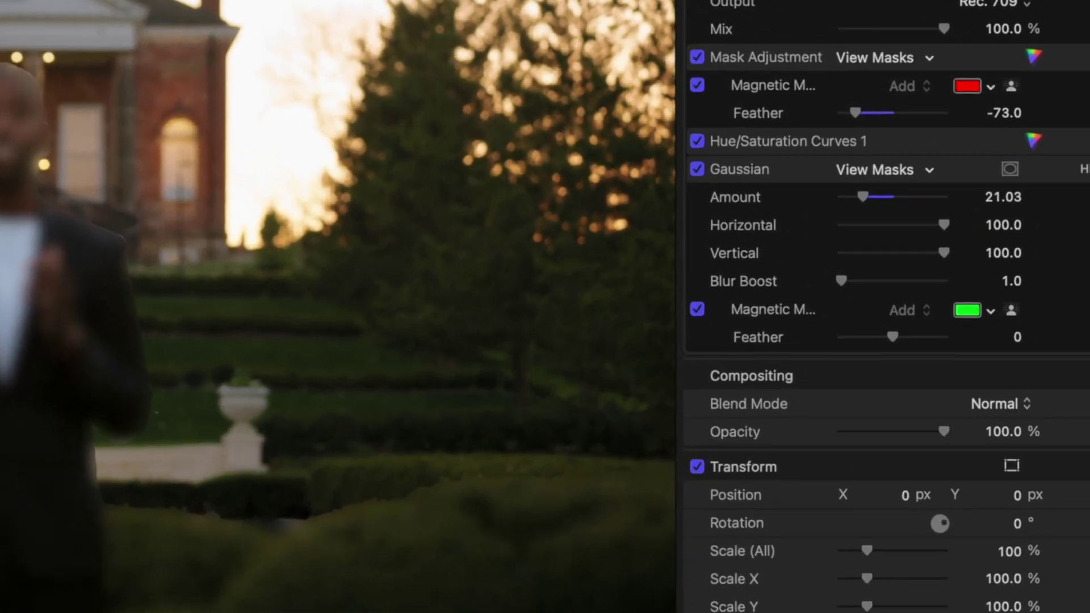
Step: Invert the Gaussian mask and set Amount 1.14, Blur Boost 1.71 and Mask Feather -41
click(1067, 149)
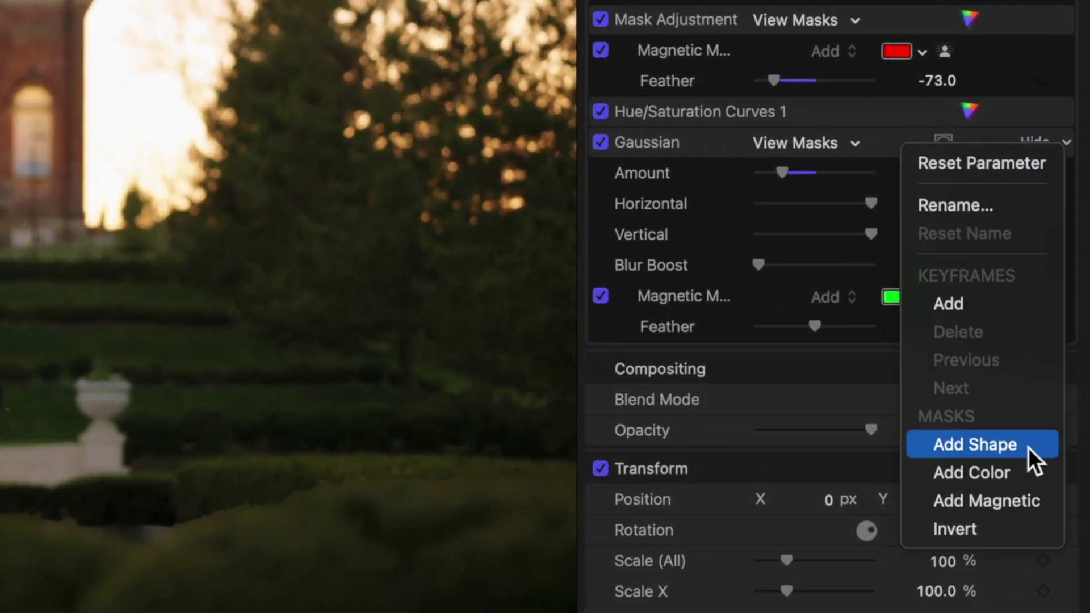
click(1020, 525)
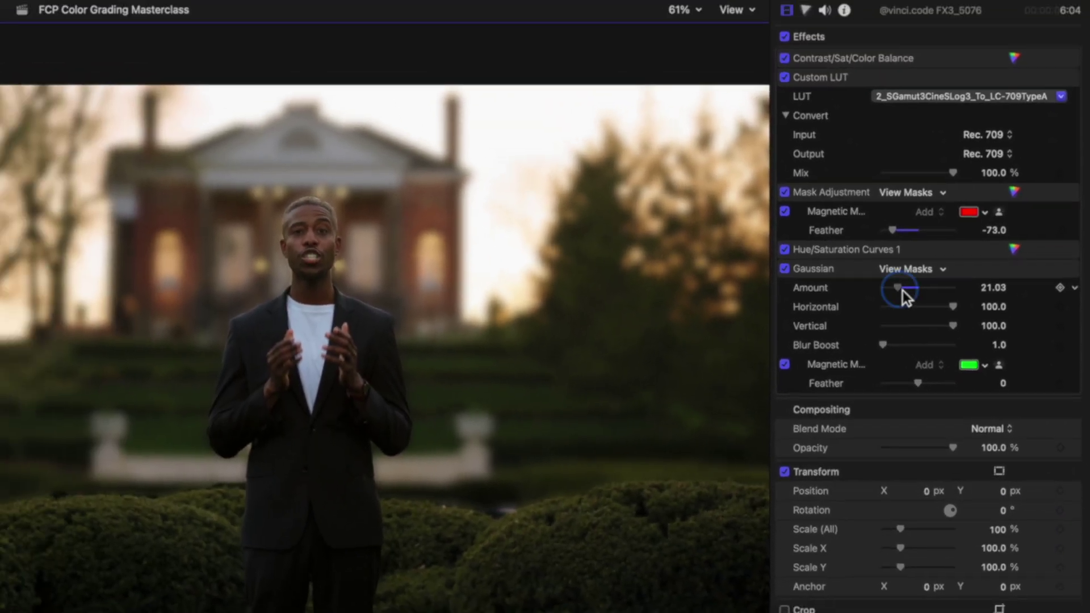
drag(891, 283, 882, 282)
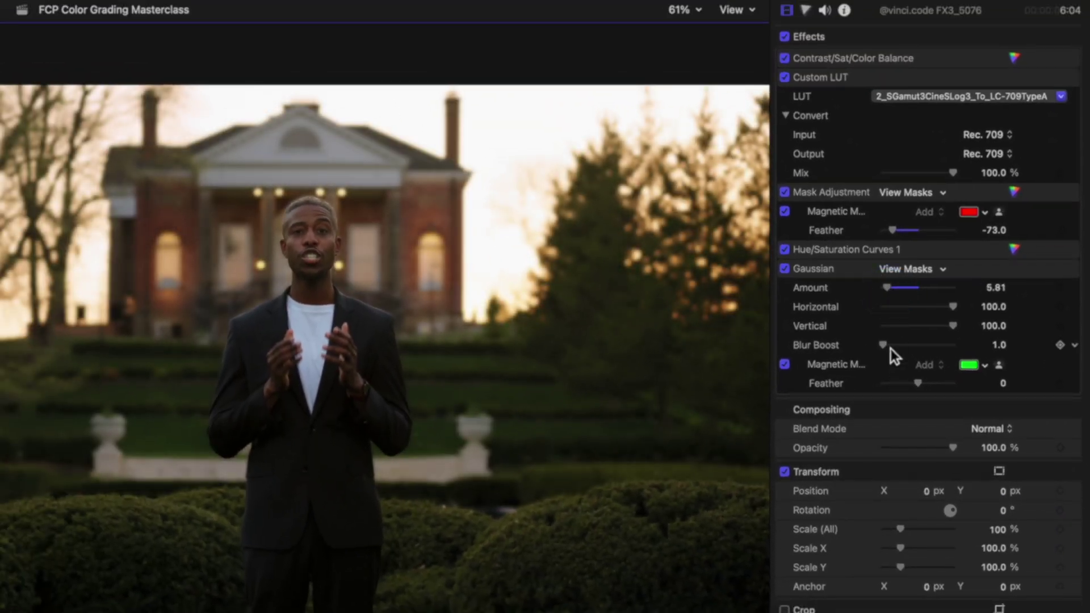
drag(891, 349, 893, 347)
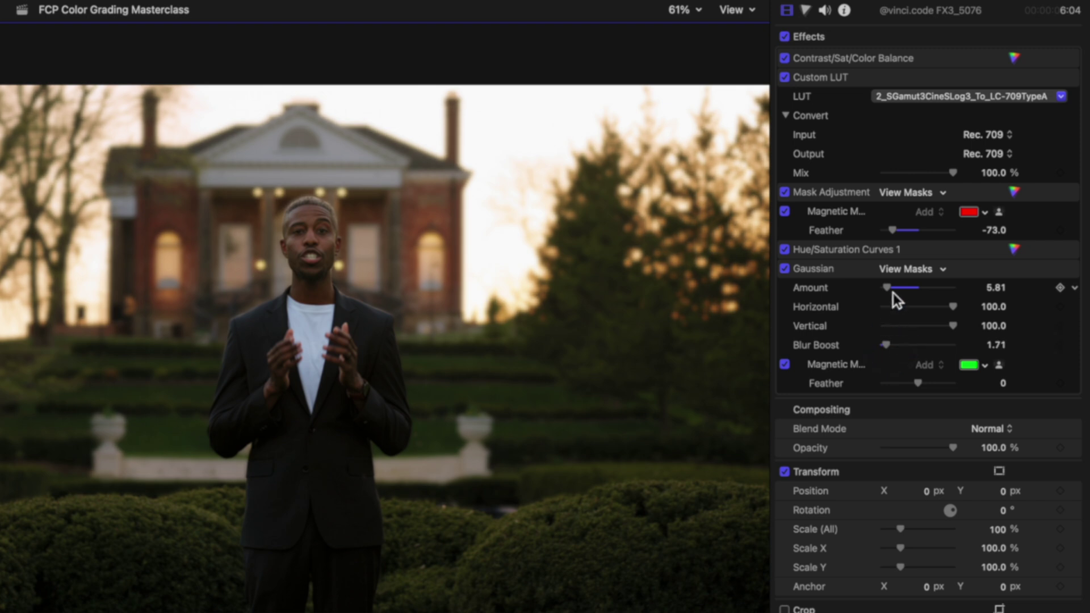
drag(893, 293, 888, 291)
drag(918, 383, 904, 383)
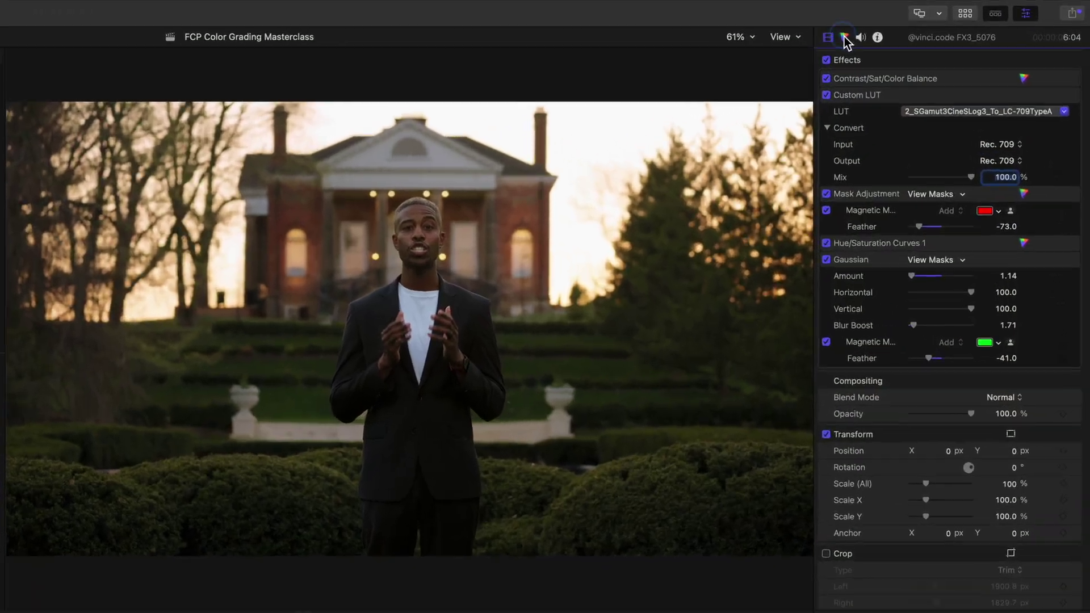
Step: Add a new Color Curves correction in the Color inspector
click(805, 10)
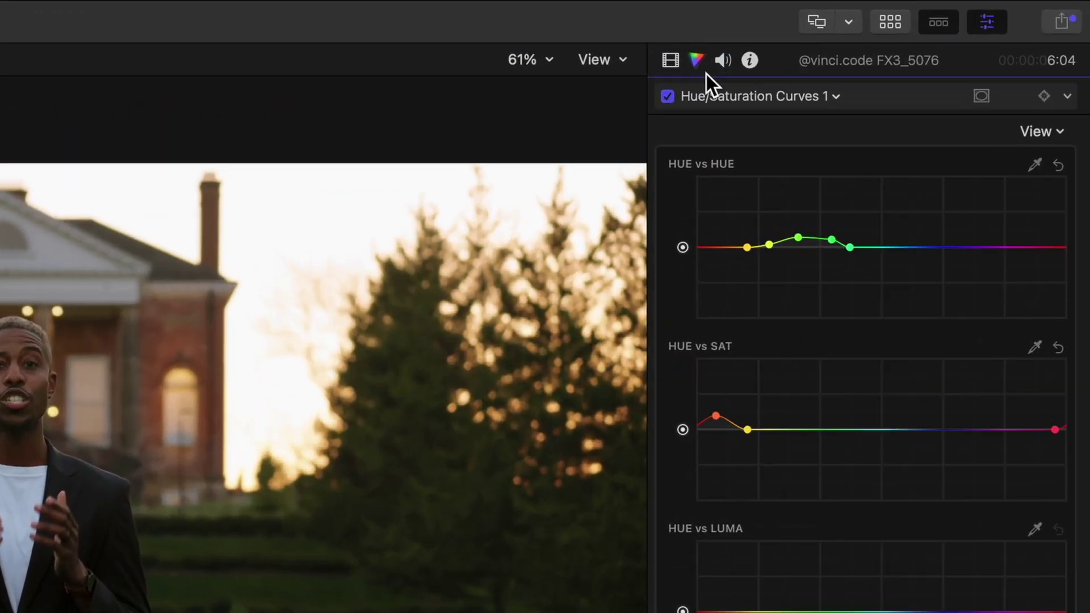
click(718, 95)
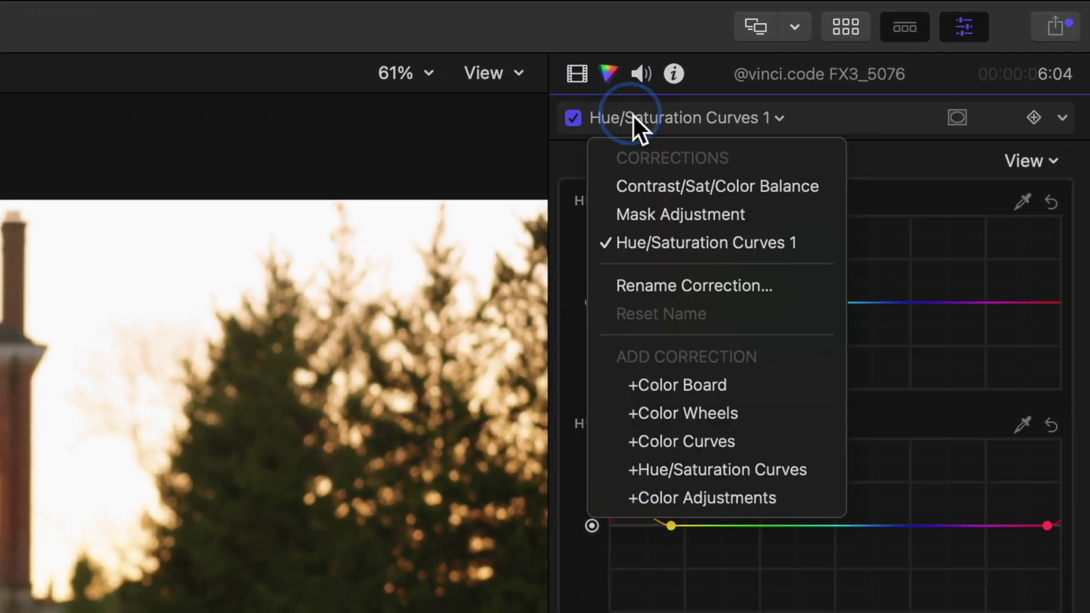
click(755, 443)
Step: Add a shape mask and stretch it into a tall oval reaching above the roof
click(959, 124)
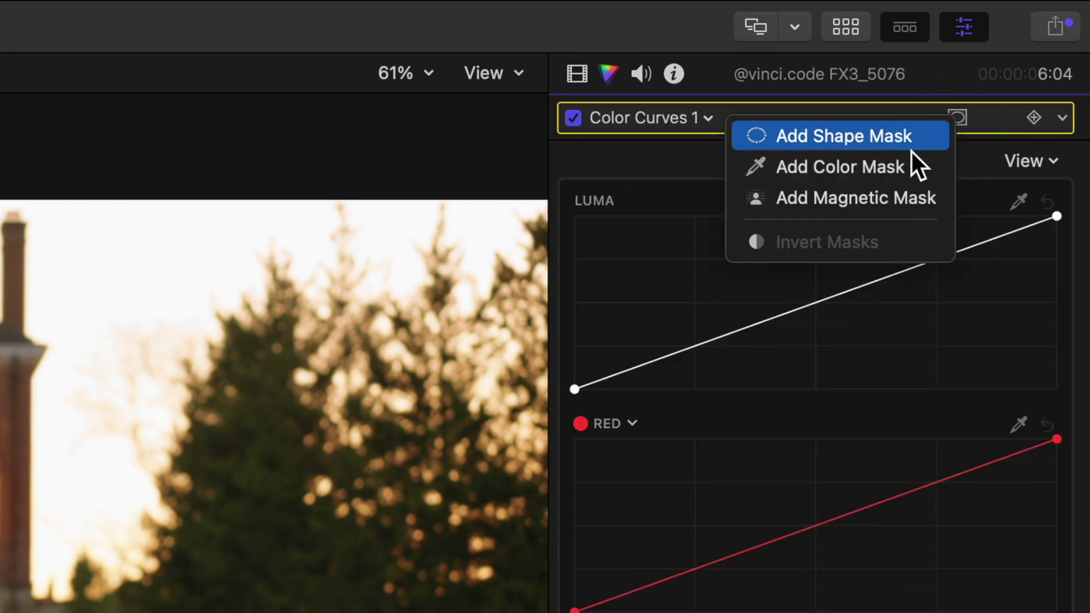
click(908, 139)
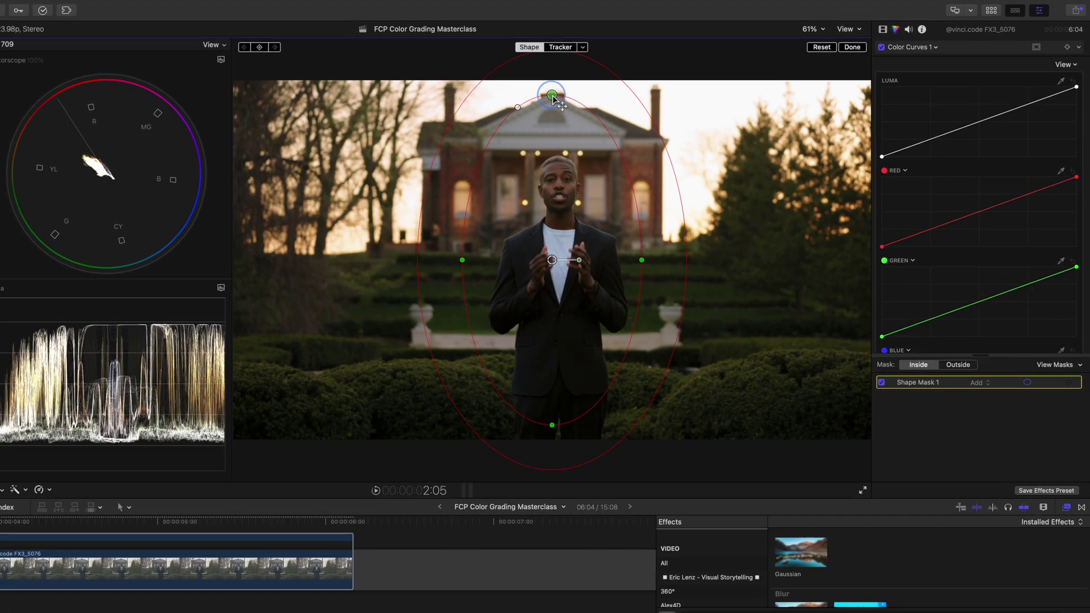
drag(394, 226, 389, 69)
drag(568, 100, 566, 67)
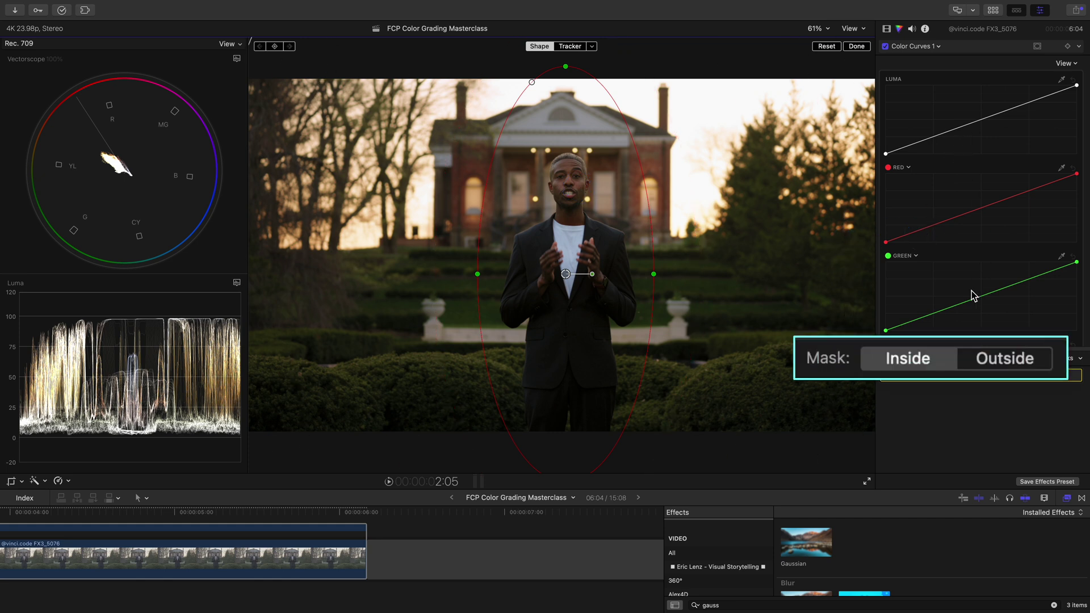
Step: Set the mask to Outside, lower the Luma curve, and narrow the ellipse around the speaker
click(960, 358)
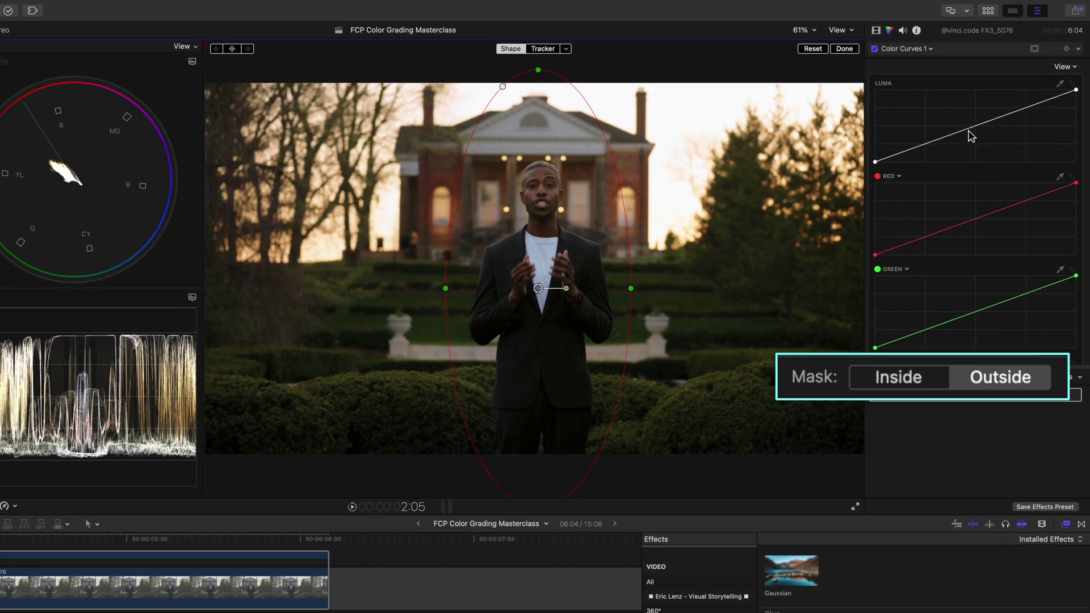
mouse_move(969, 131)
mouse_down()
mouse_move(965, 144)
mouse_move(950, 141)
mouse_up()
drag(918, 174, 917, 176)
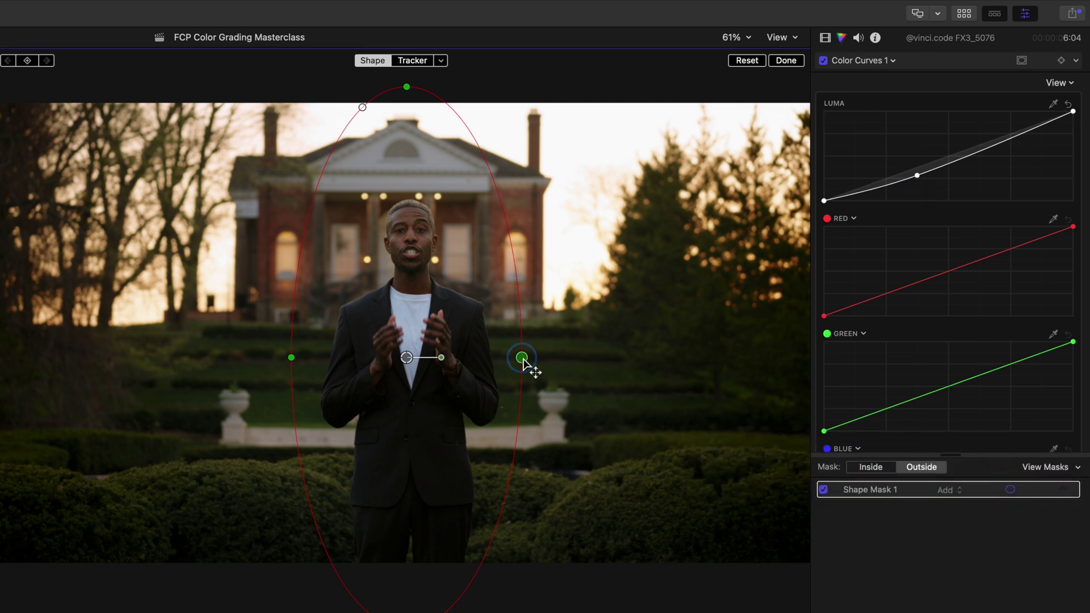
drag(521, 357, 492, 360)
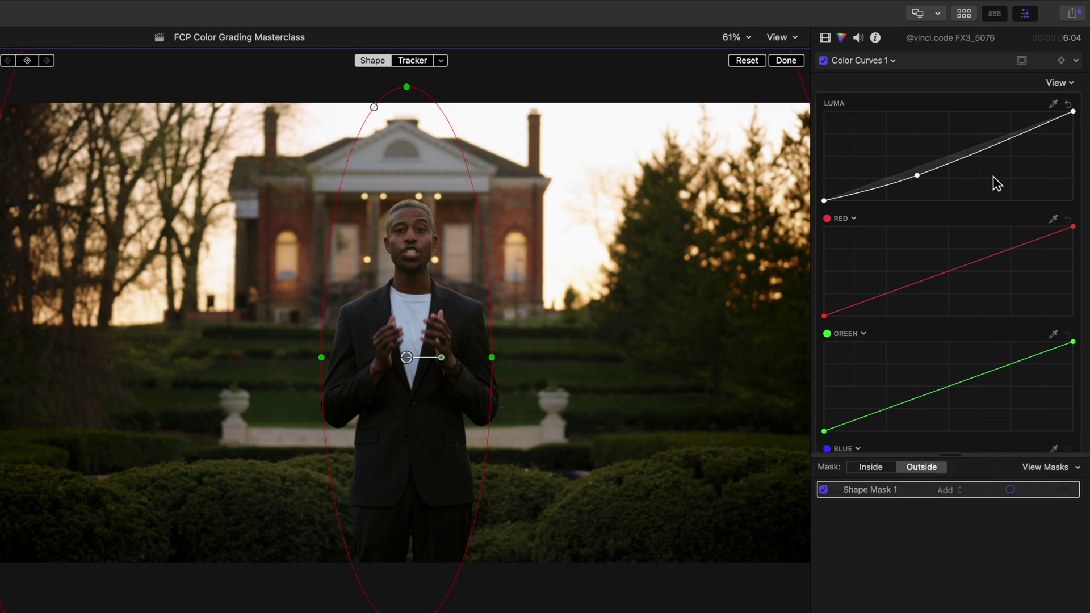
drag(918, 175, 987, 155)
drag(406, 87, 408, 101)
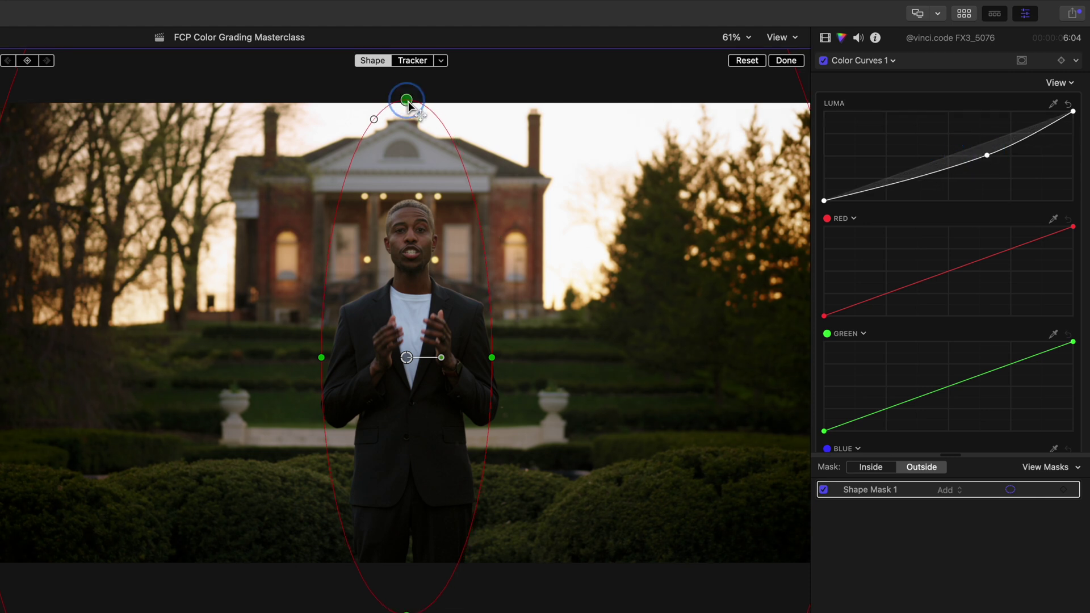